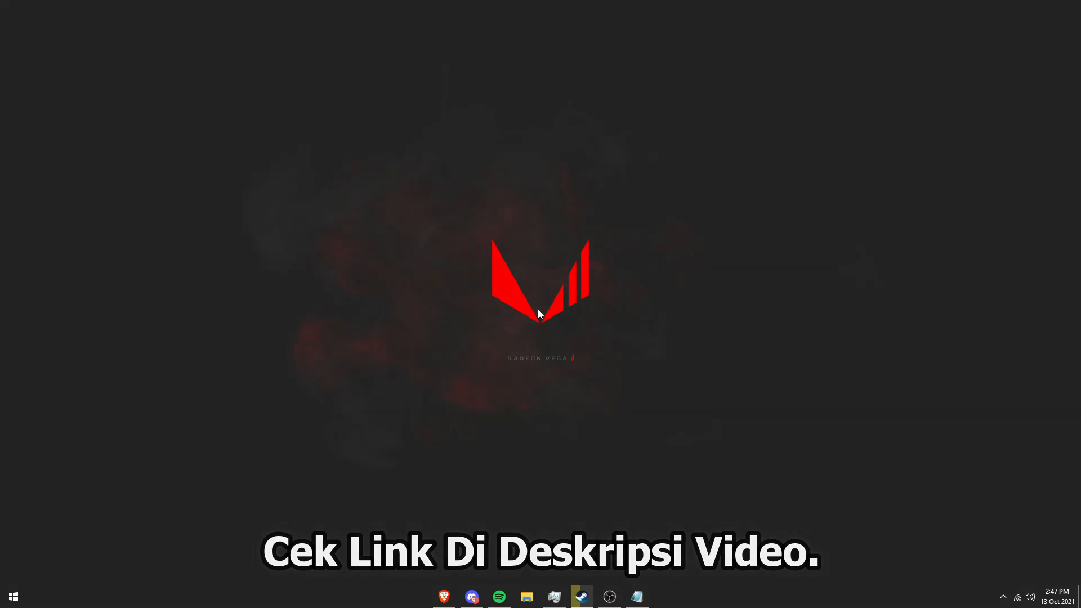
# - Switch to the Brave browser and request the Windows 11 disk image (ISO) on Microsoft's Download Windows 11 page
pyautogui.click(444, 596)
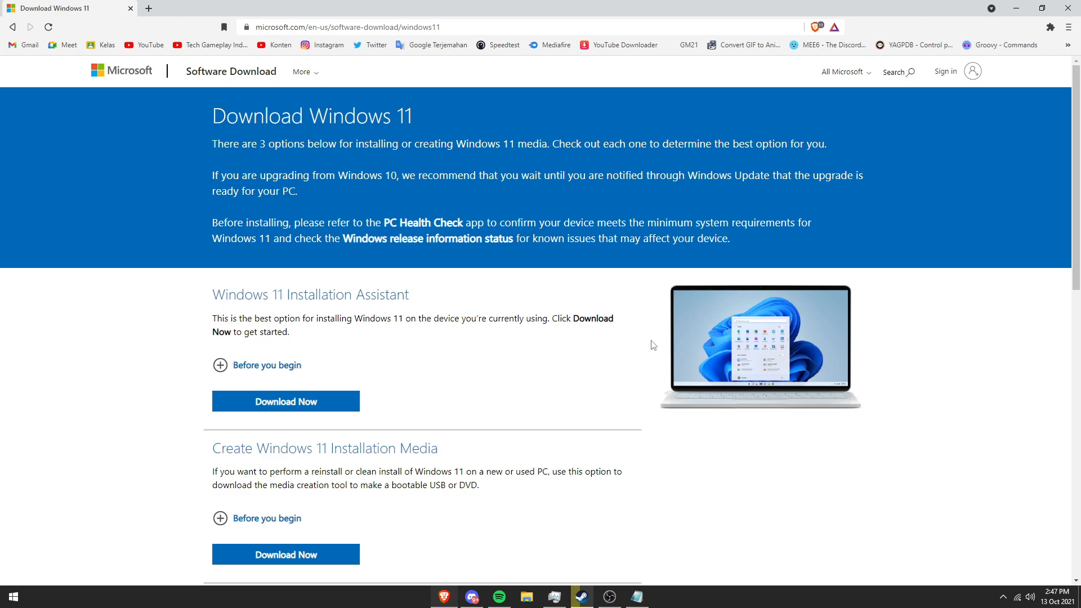
pyautogui.scroll(-7, 651, 349)
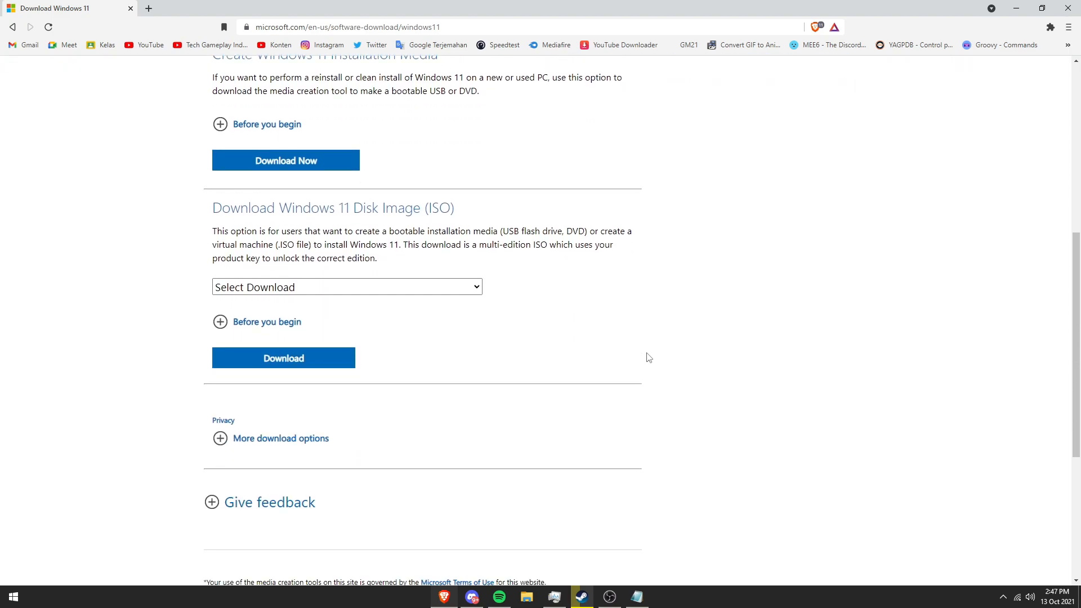
pyautogui.scroll(-1, 644, 357)
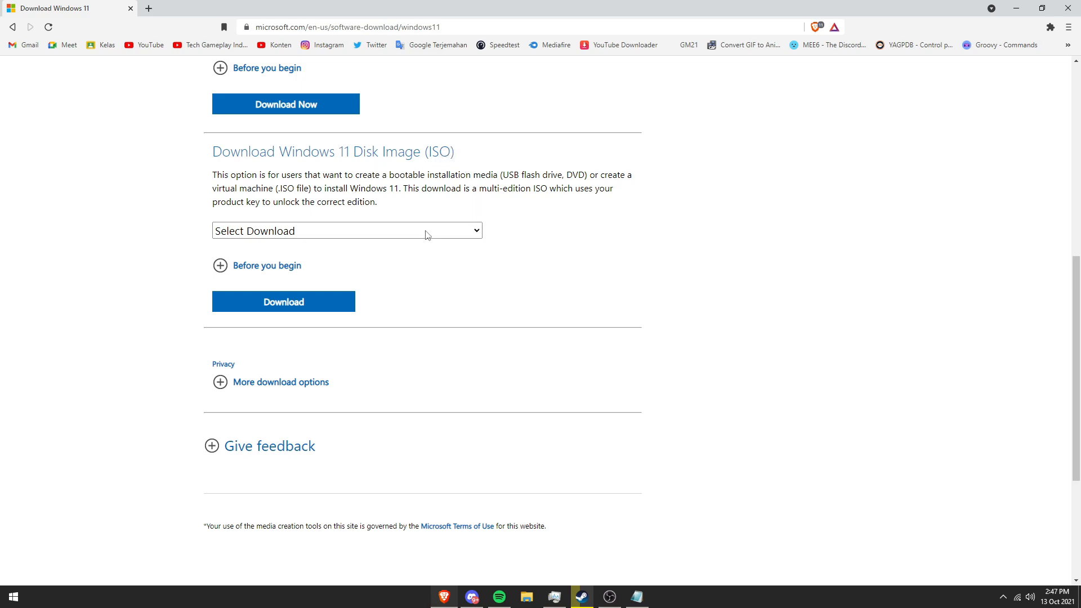
pyautogui.click(426, 232)
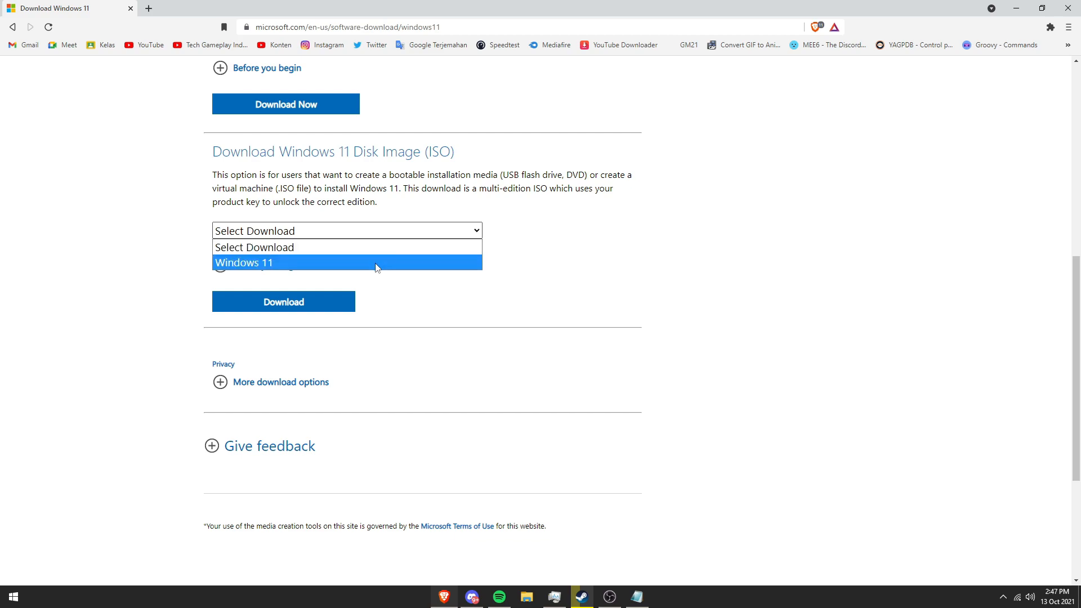
pyautogui.click(376, 263)
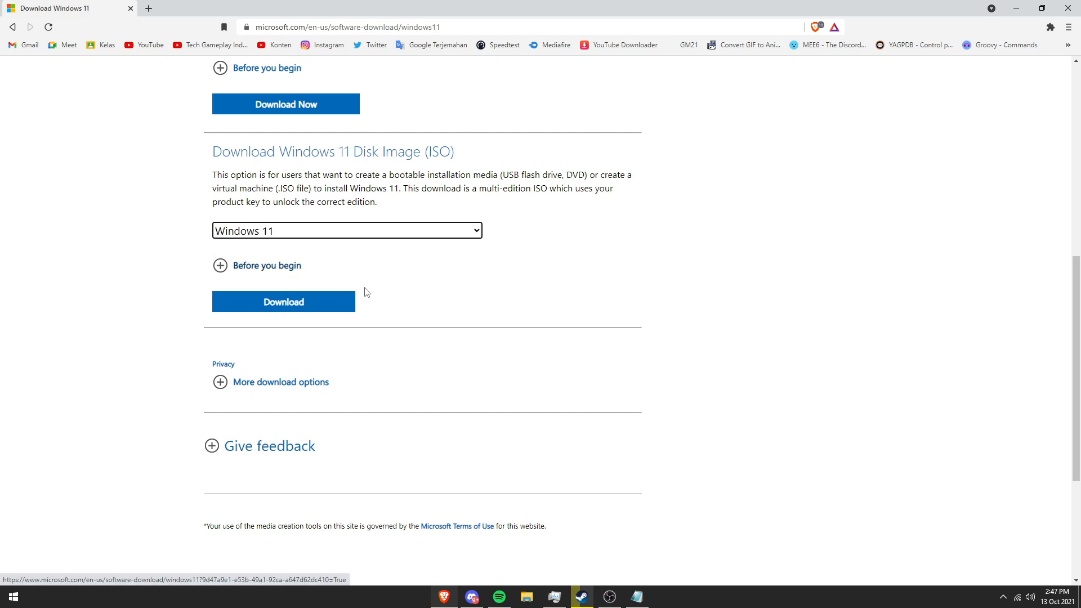
pyautogui.click(310, 313)
# - Confirm English as the product language and start the 64-bit Windows 11 download
pyautogui.scroll(-3, 312, 312)
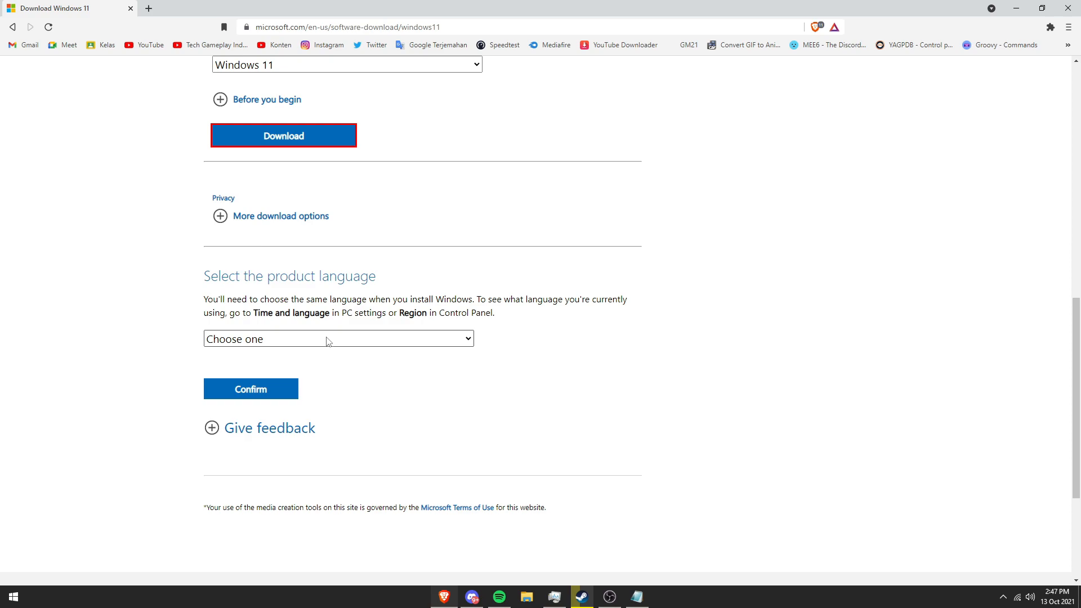
pyautogui.click(328, 341)
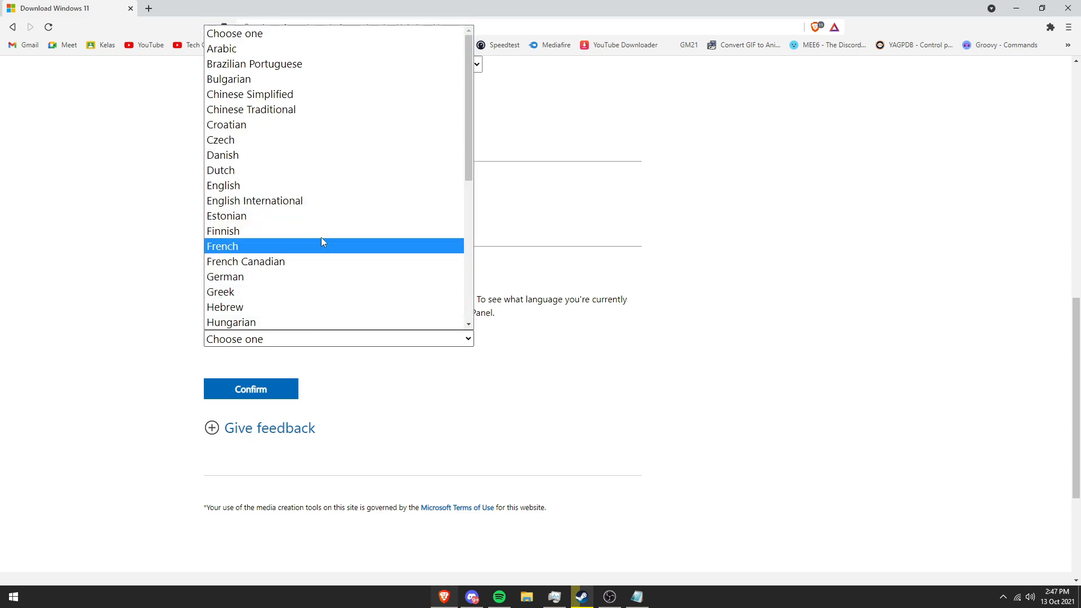
pyautogui.click(260, 186)
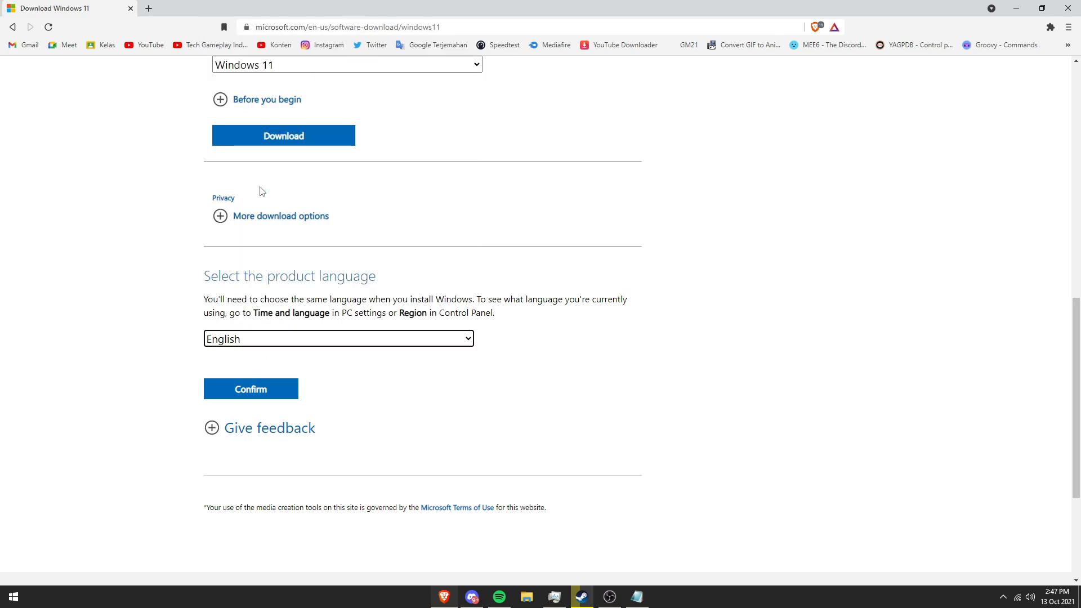
pyautogui.click(284, 394)
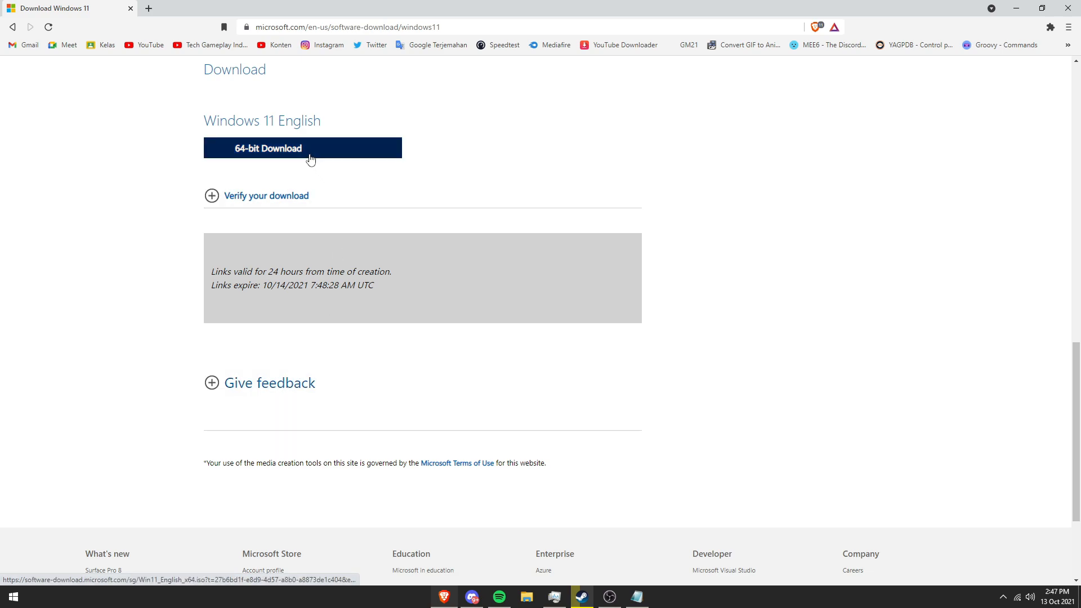
pyautogui.click(309, 159)
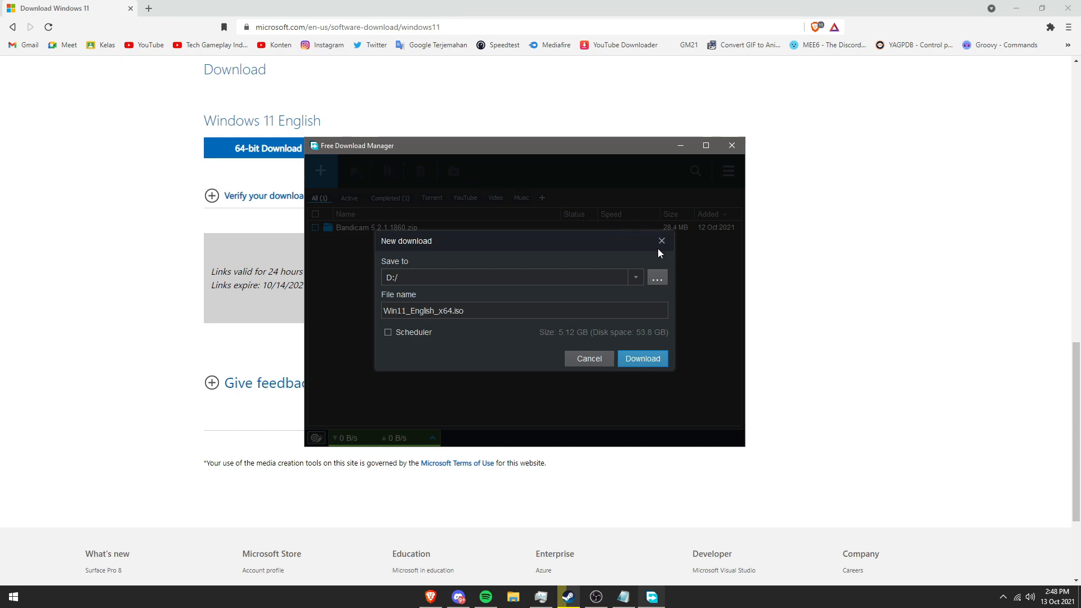
# - Cancel the new Win11_English_x64.iso download and close the browser
pyautogui.click(587, 357)
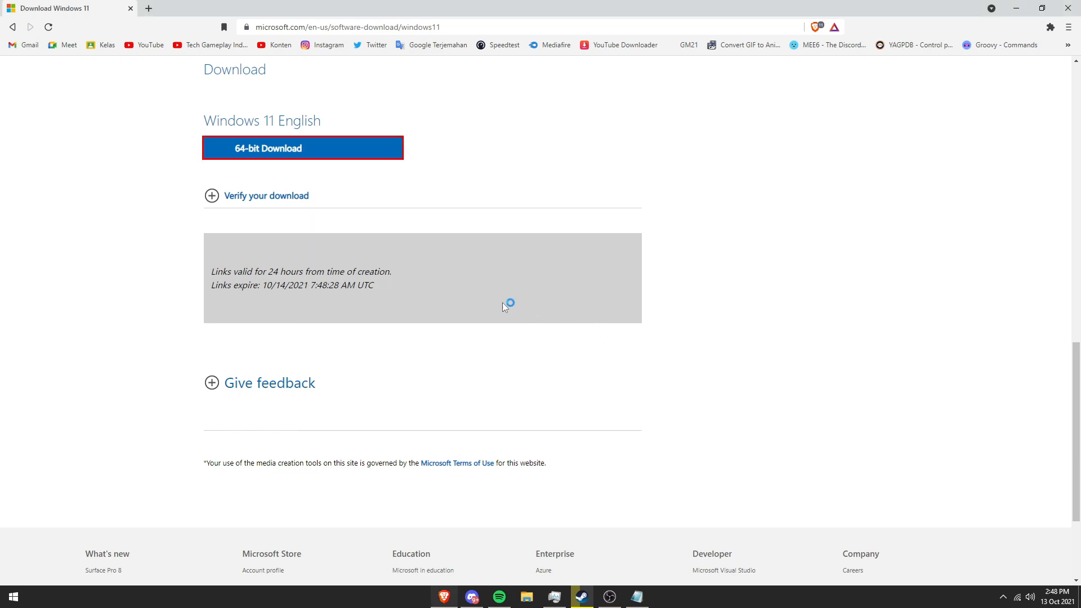
pyautogui.click(499, 286)
pyautogui.click(1067, 8)
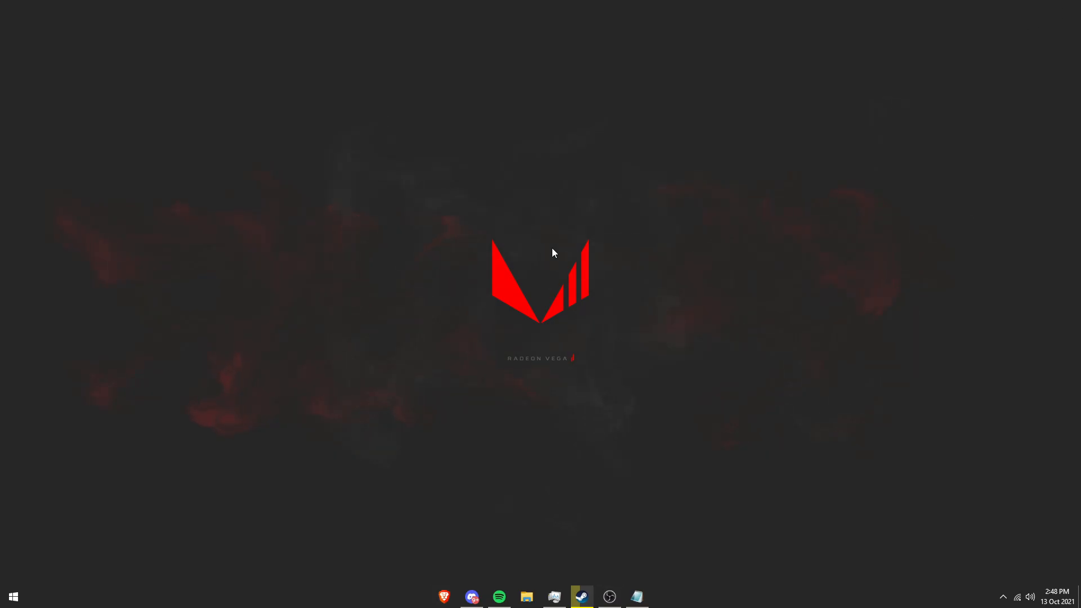
# - In File Explorer, mount the Win11_English_x64 disc image from the Win 11 Iso folder on Pribadi (D:)
pyautogui.click(530, 598)
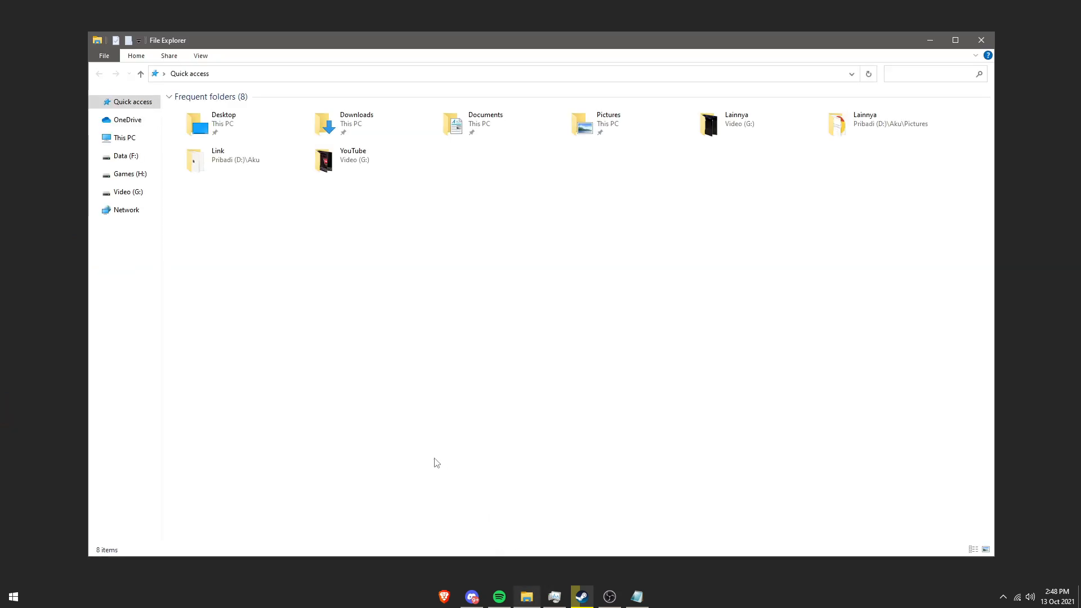
pyautogui.click(142, 259)
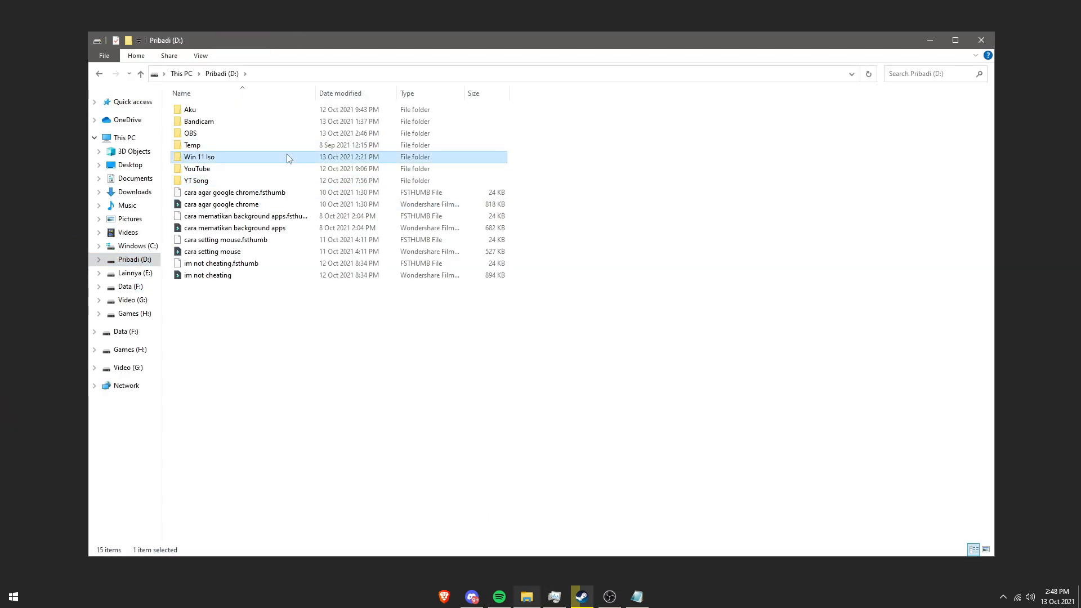
pyautogui.doubleClick(286, 157)
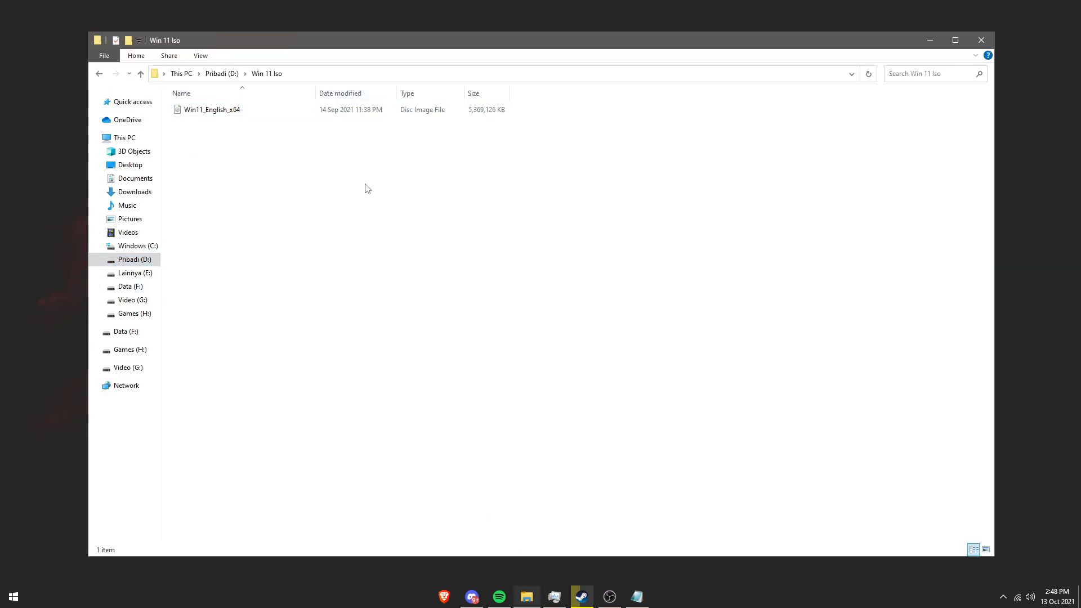
pyautogui.click(217, 113)
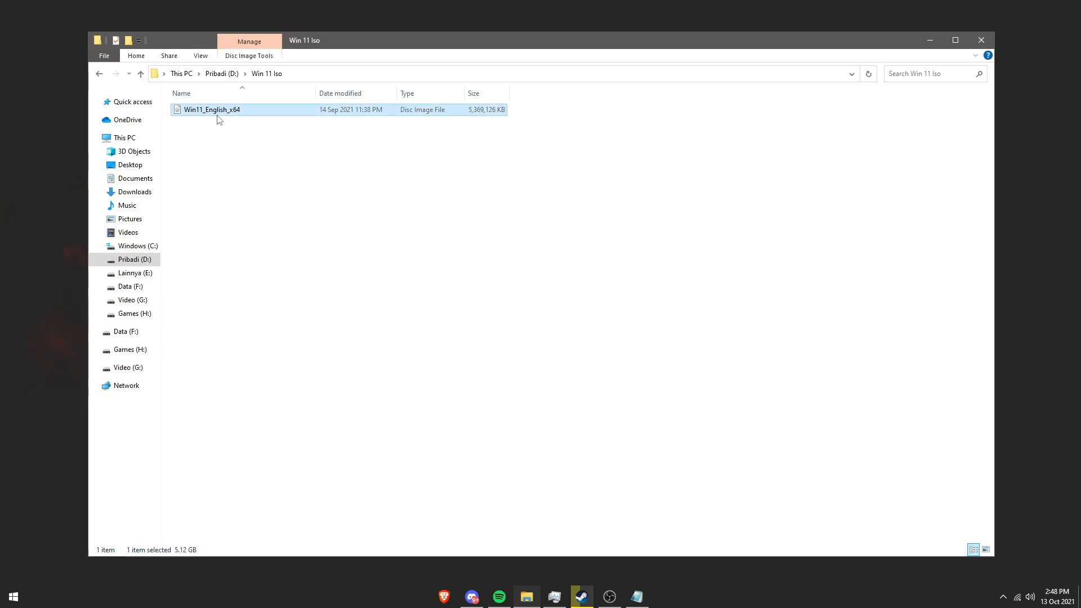
pyautogui.rightClick(217, 115)
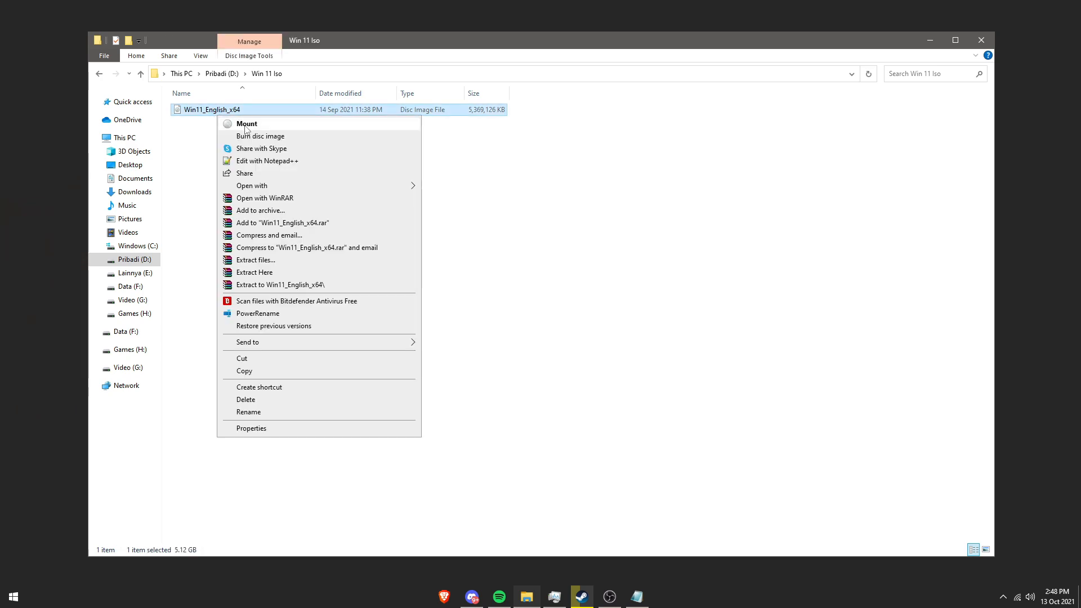
pyautogui.click(251, 125)
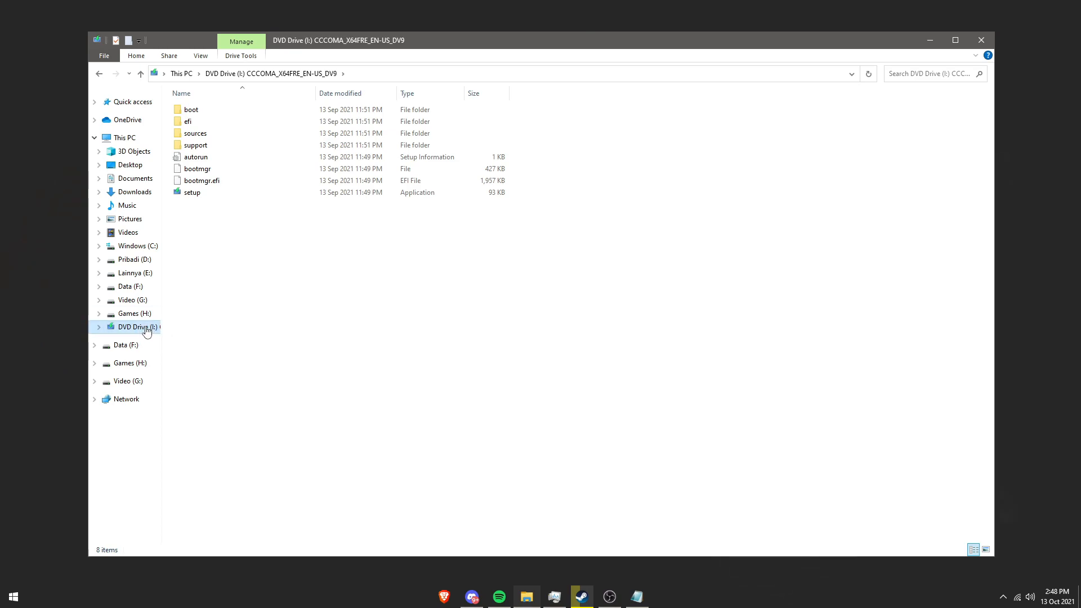
# - Launch the setup application from the mounted Windows 11 DVD drive
pyautogui.click(192, 194)
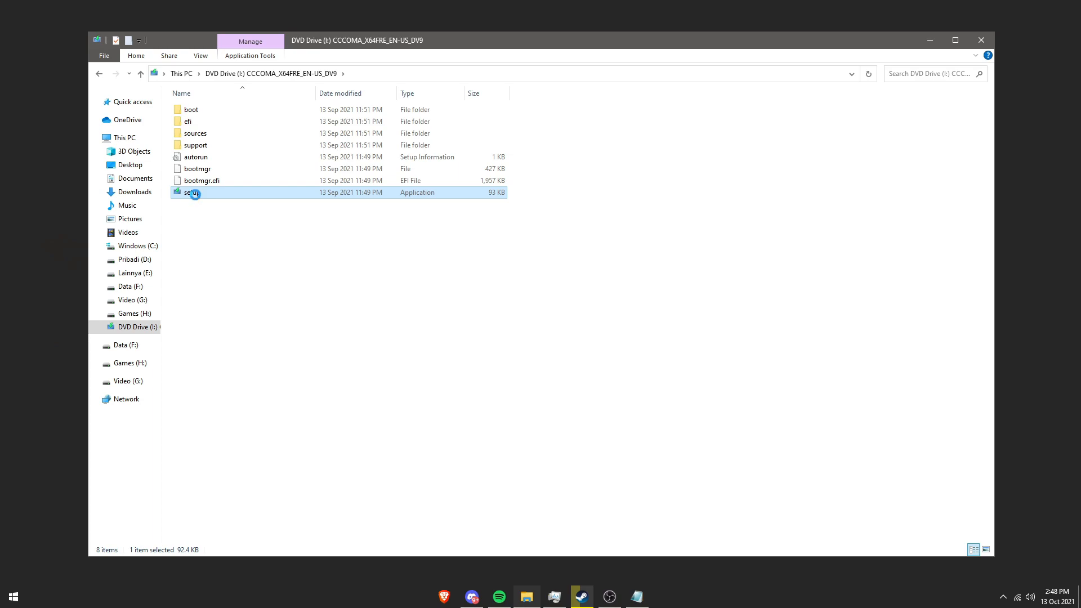
pyautogui.rightClick(194, 194)
pyautogui.click(225, 203)
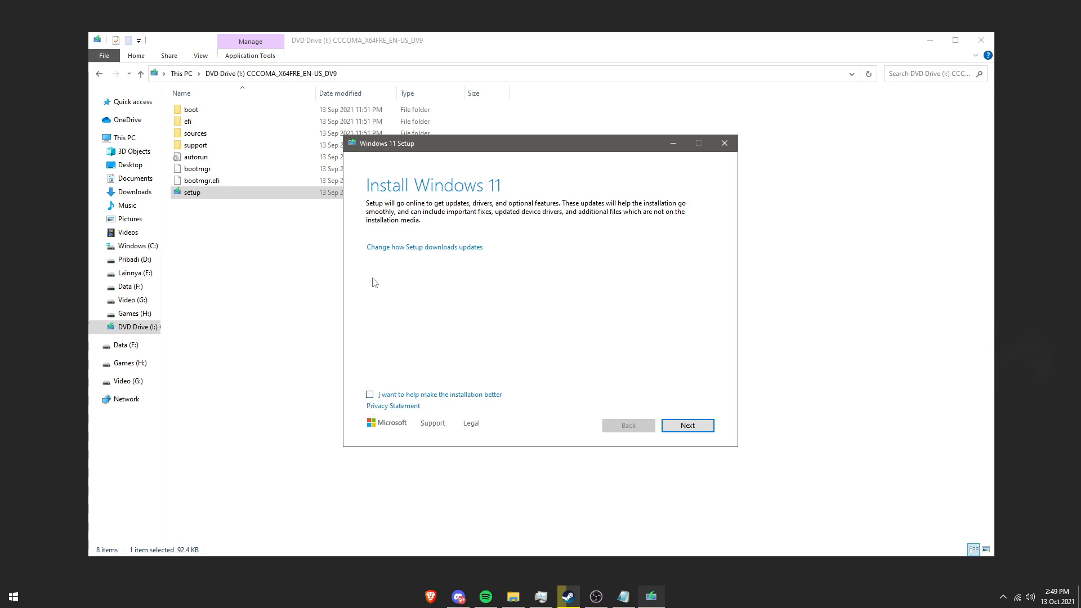
# - Choose Not right now for setup updates, continue to the system requirements check, and close Windows 11 Setup
pyautogui.click(426, 248)
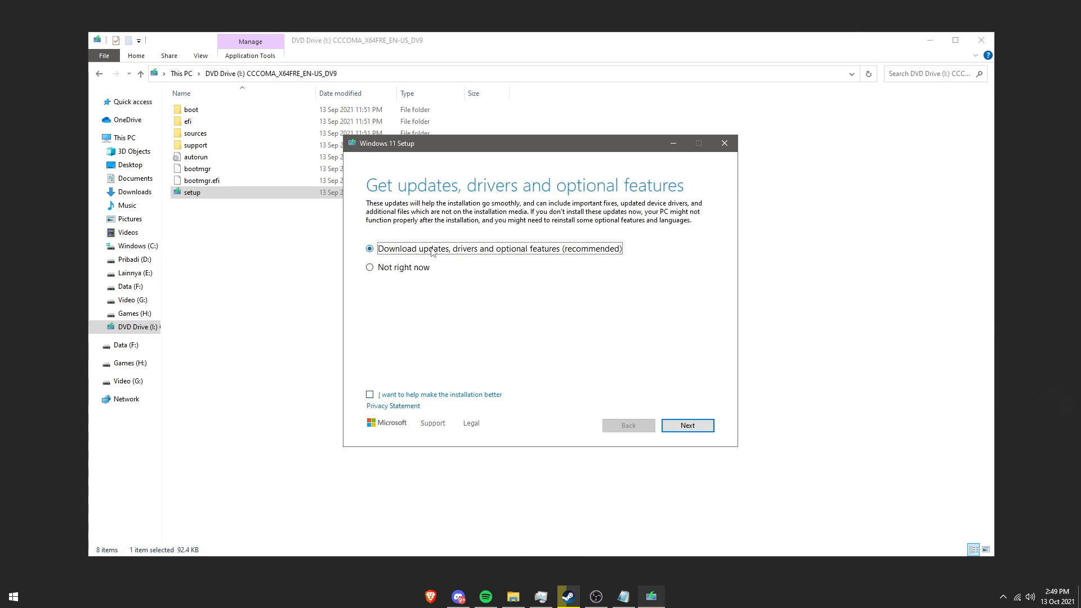
pyautogui.click(370, 268)
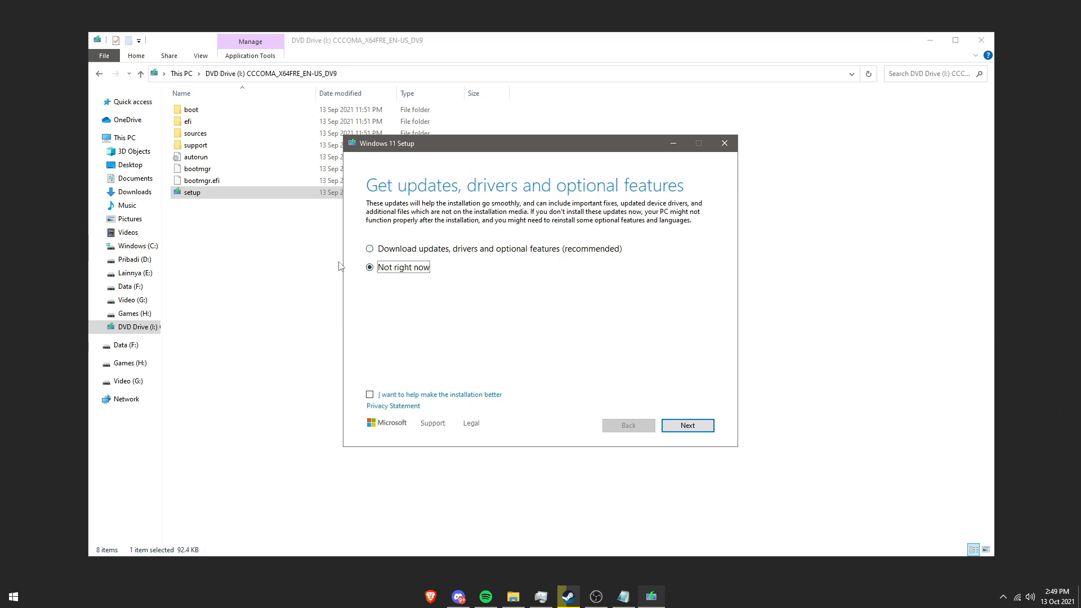
pyautogui.click(688, 426)
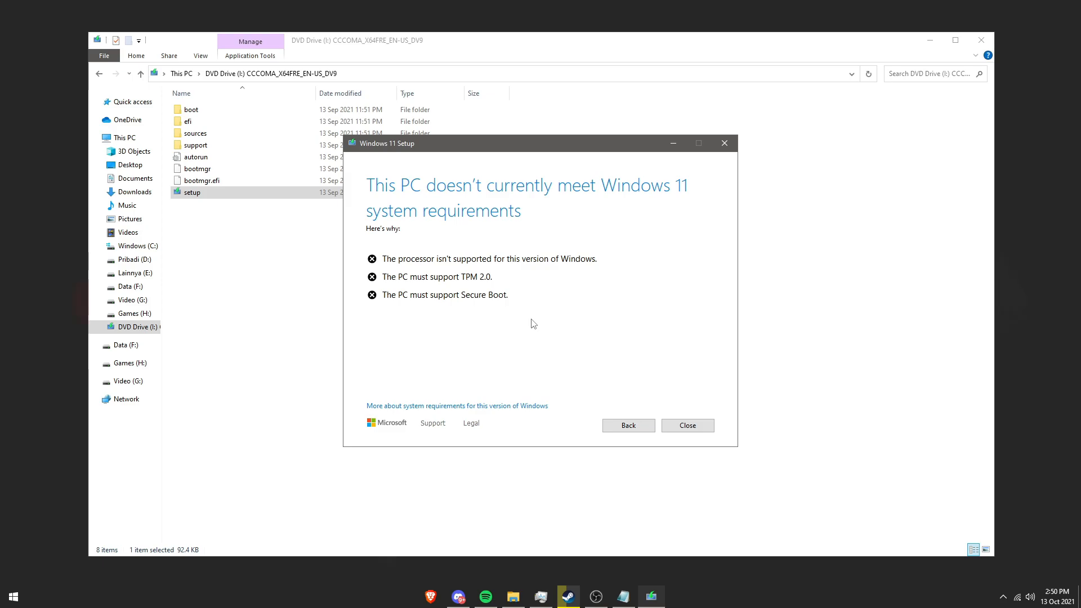
pyautogui.click(728, 148)
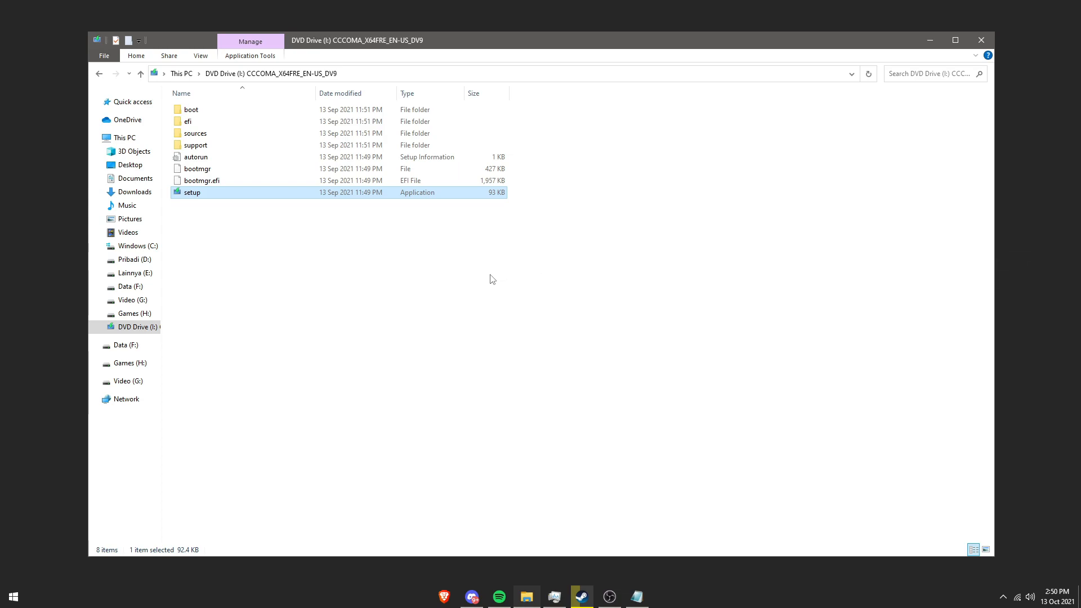
# - Create a folder named win 11 lainnya inside the Win 11 Iso folder on Pribadi (D:)
pyautogui.click(134, 260)
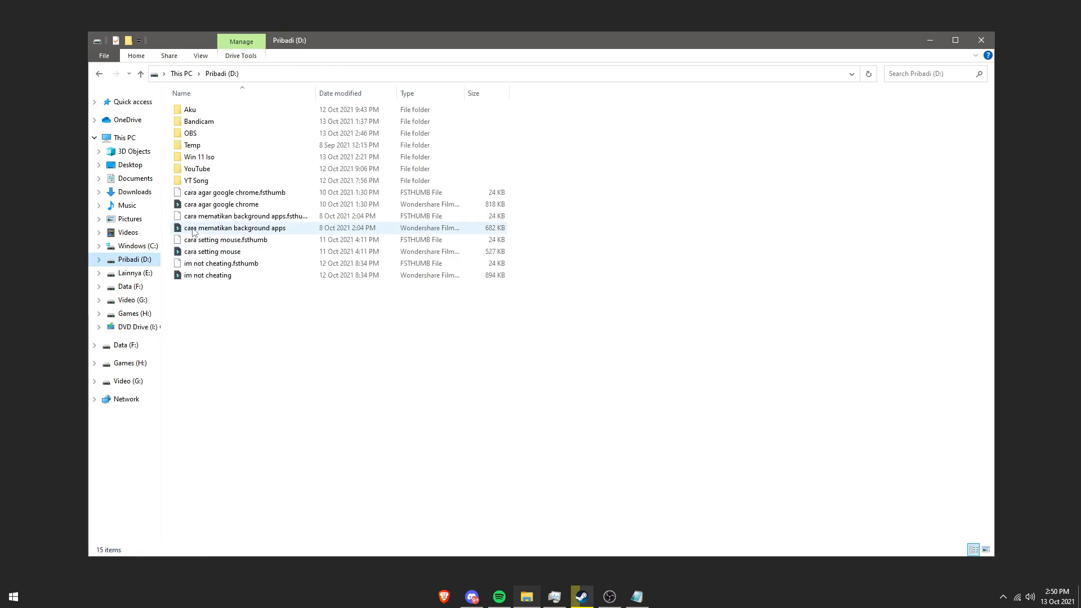
pyautogui.doubleClick(227, 160)
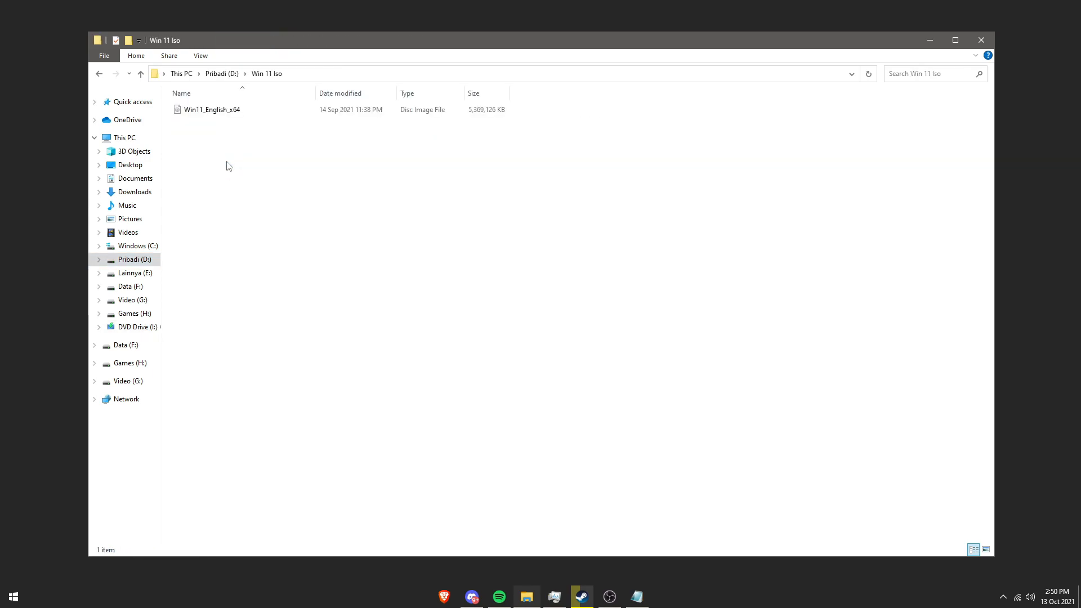
pyautogui.click(236, 109)
pyautogui.click(318, 150)
pyautogui.rightClick(264, 184)
pyautogui.moveTo(349, 318)
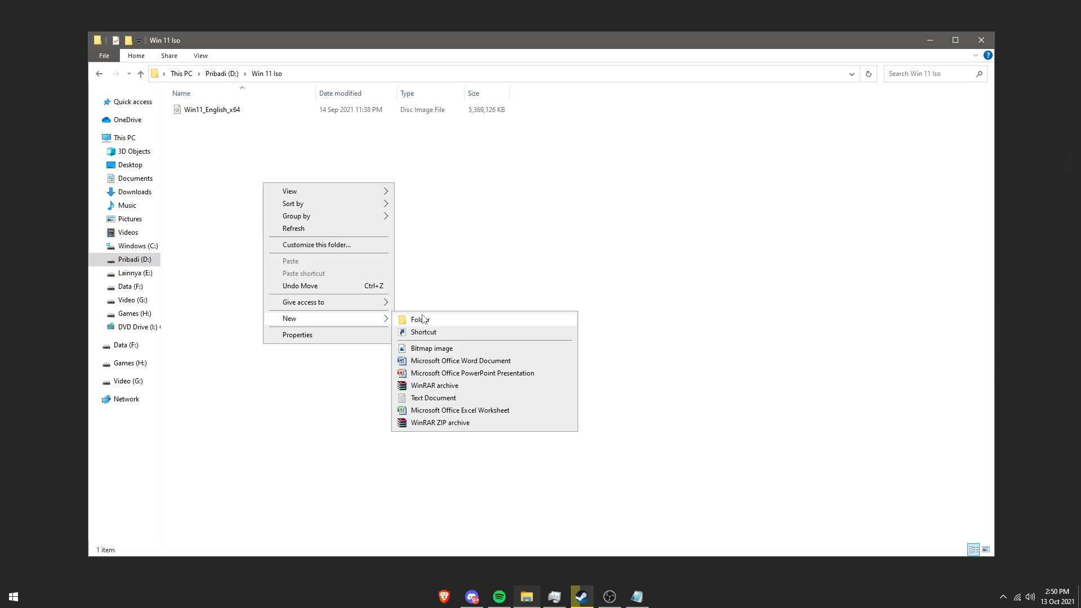
pyautogui.click(442, 317)
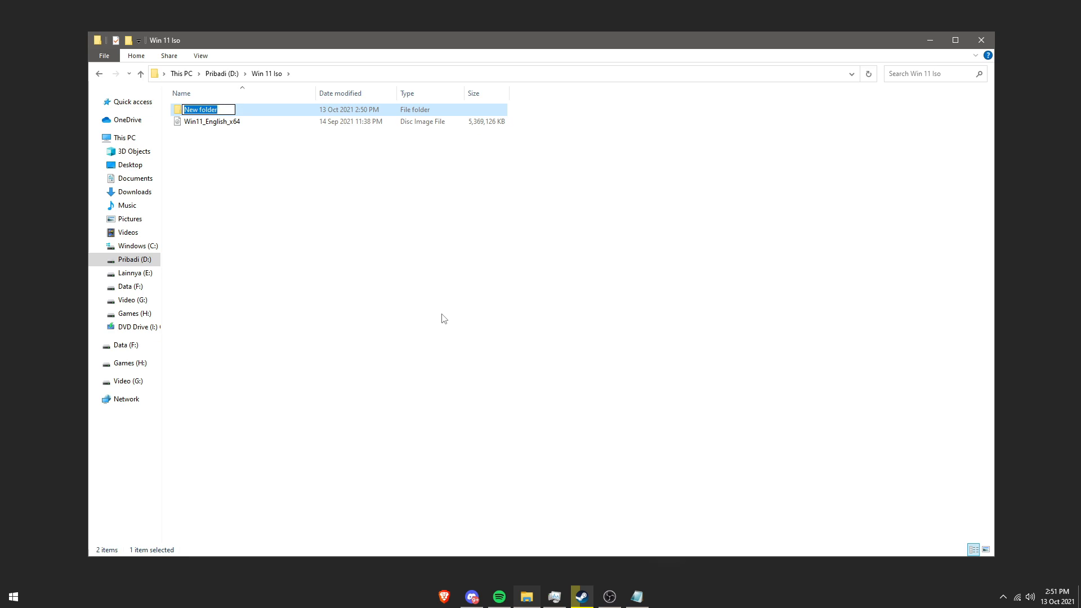
pyautogui.write('win 11 laiinnya')
pyautogui.press('\\')
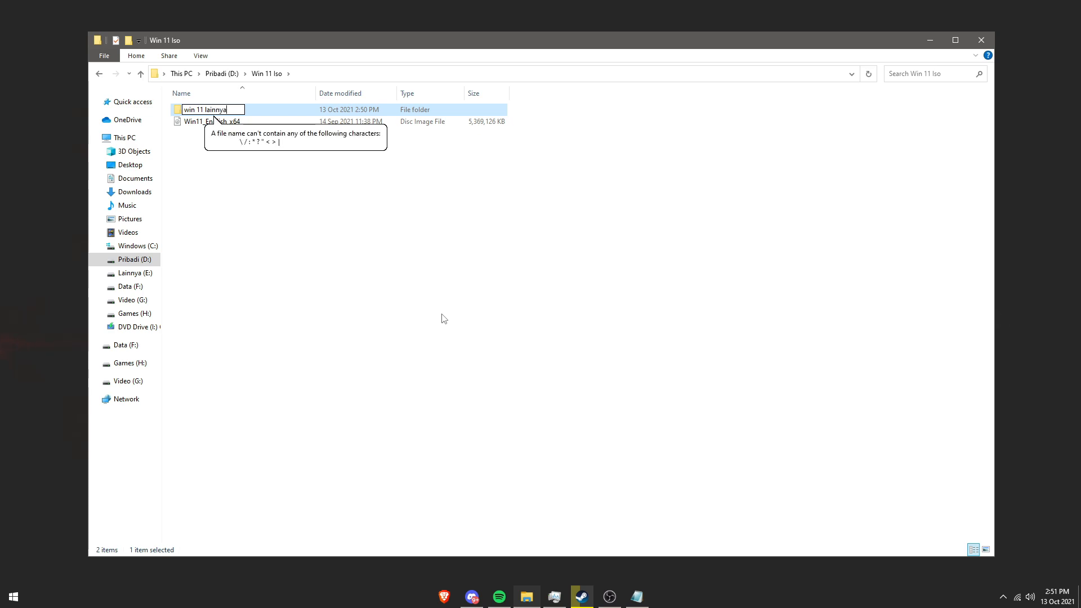
pyautogui.press('Return')
pyautogui.click(344, 239)
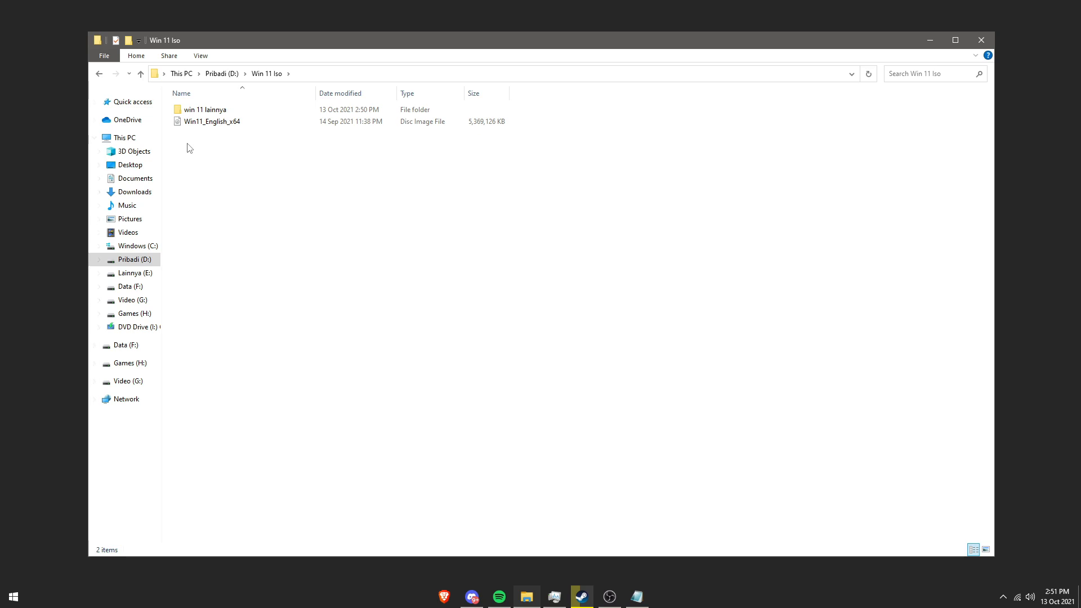
# - Open the empty win 11 lainnya folder and open a second File Explorer window
pyautogui.doubleClick(206, 113)
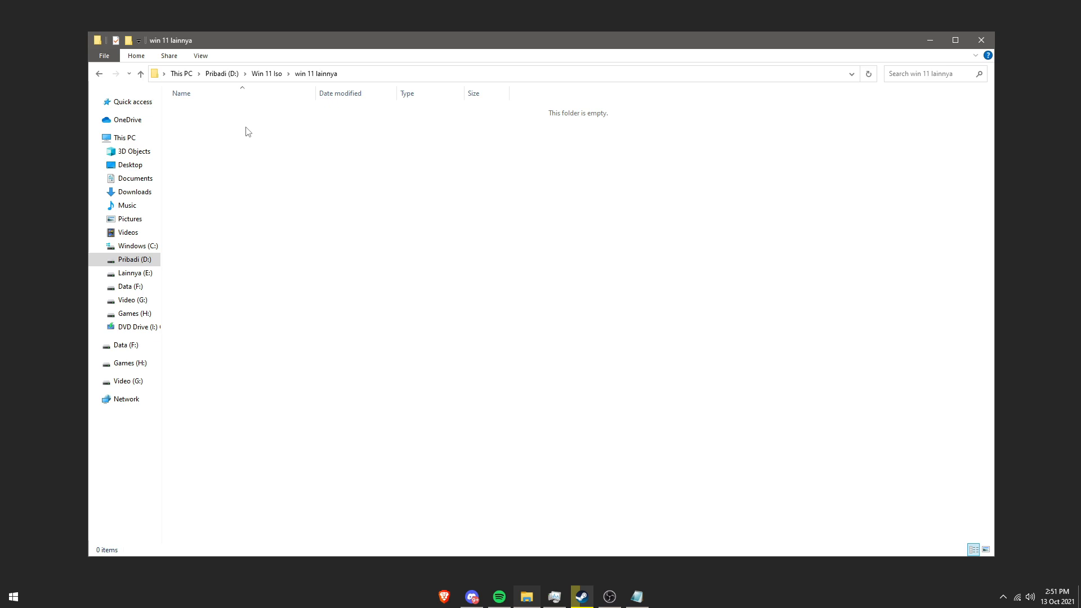
pyautogui.click(527, 600)
pyautogui.rightClick(527, 600)
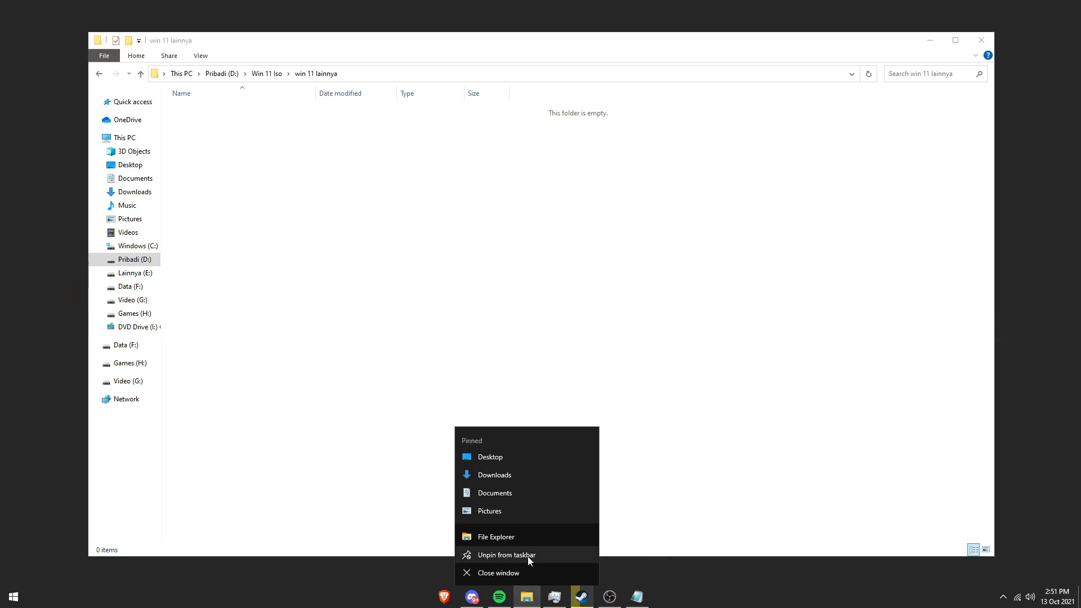
pyautogui.click(523, 537)
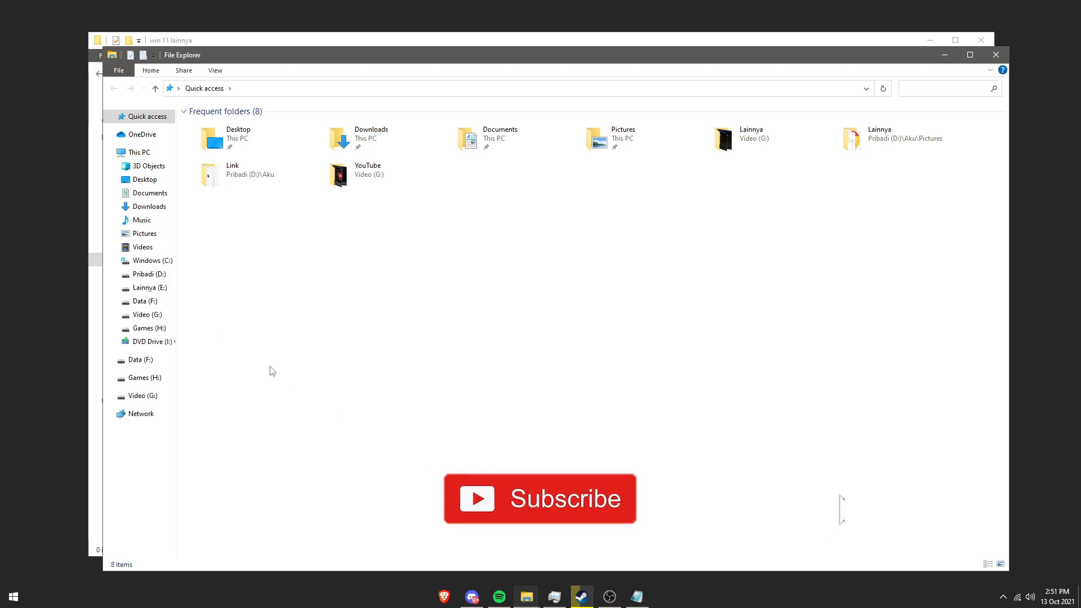
# - Show the contents of the mounted Windows 11 disc, DVD Drive (I:), in the second File Explorer window
pyautogui.click(148, 274)
pyautogui.doubleClick(277, 172)
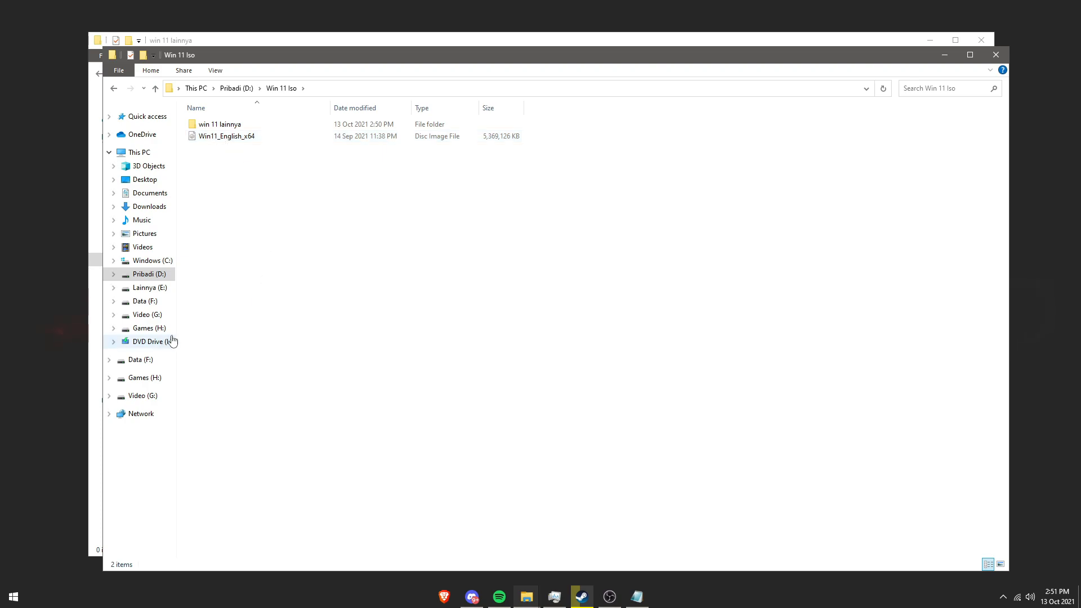
pyautogui.rightClick(227, 139)
pyautogui.click(252, 150)
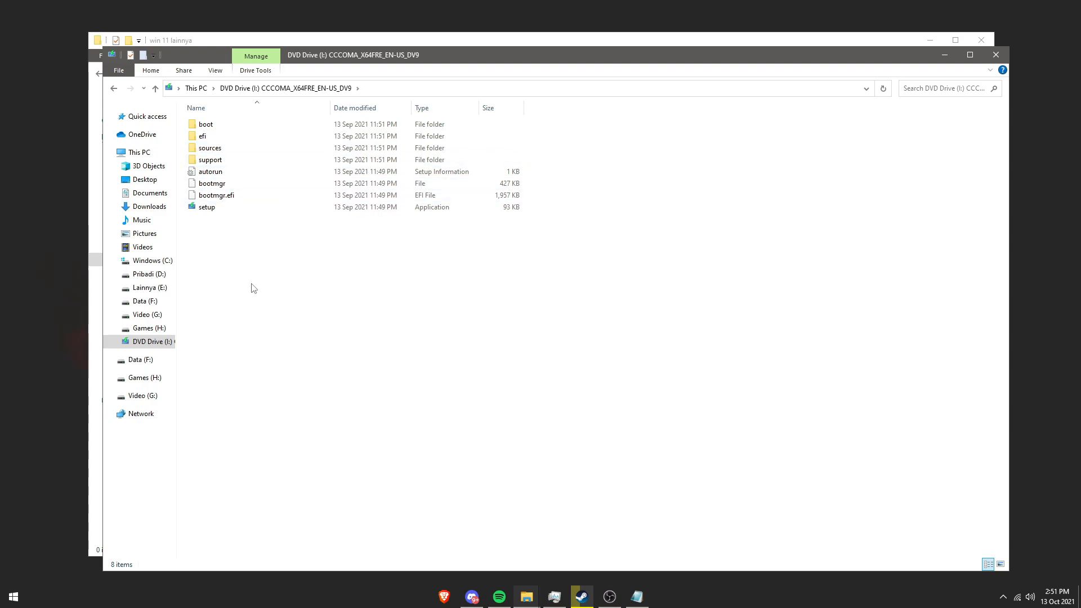
# - Open the sources folder on the mounted Windows 11 disc and locate appraiserres.dll
pyautogui.doubleClick(210, 148)
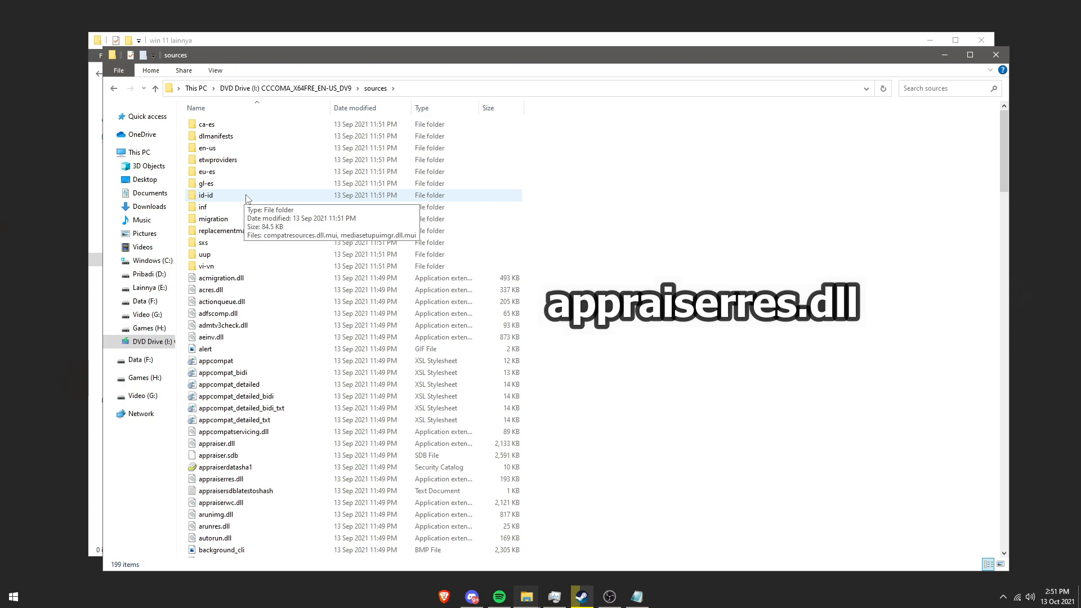
pyautogui.scroll(-3, 235, 467)
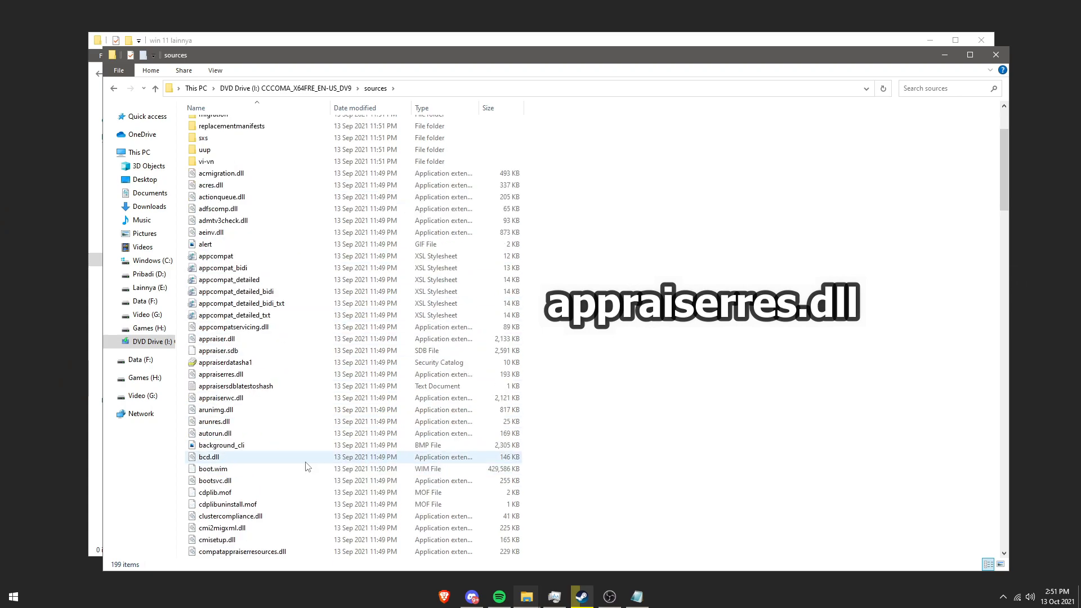
pyautogui.click(235, 376)
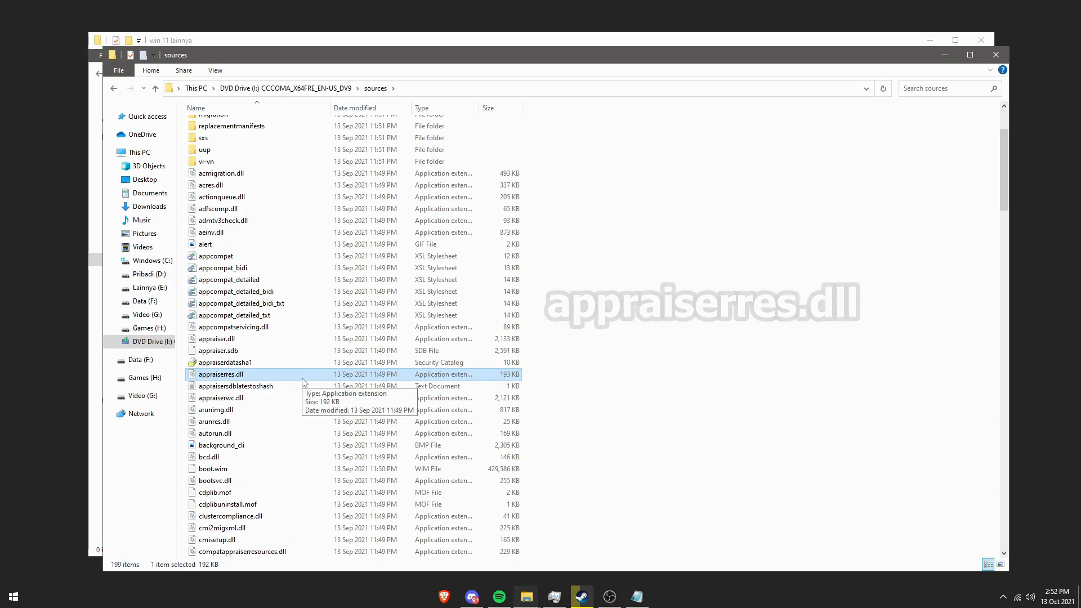
# - Return to the root of DVD Drive (I:) and copy all of its folders and files
pyautogui.click(286, 89)
pyautogui.moveTo(244, 258)
pyautogui.mouseDown()
pyautogui.moveTo(375, 138)
pyautogui.moveTo(440, 115)
pyautogui.mouseUp()
pyautogui.moveTo(274, 269)
pyautogui.mouseDown()
pyautogui.moveTo(291, 212)
pyautogui.moveTo(431, 112)
pyautogui.mouseUp()
pyautogui.rightClick(313, 163)
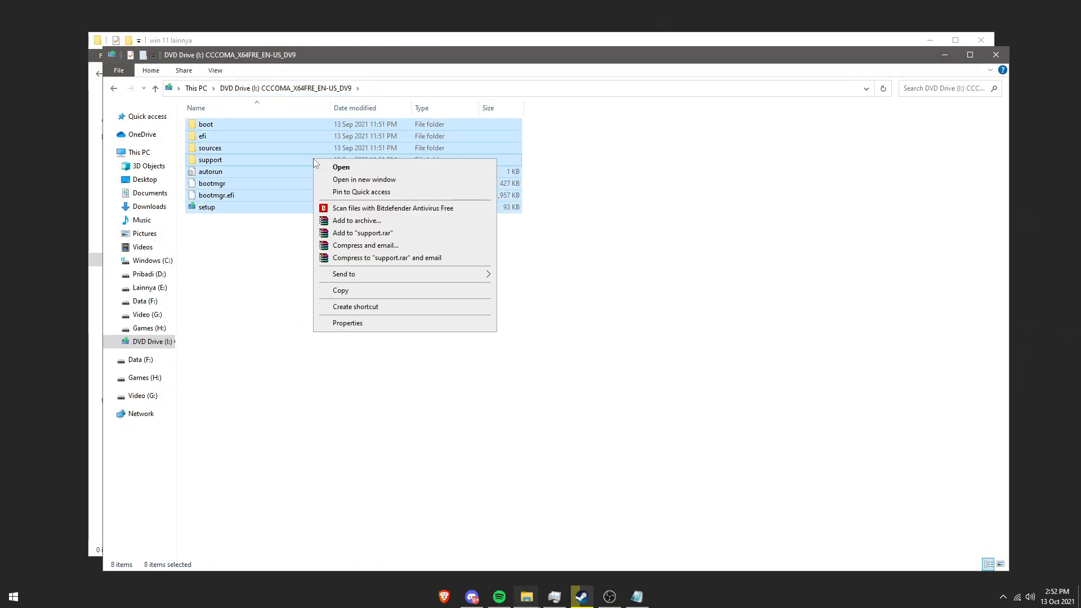
pyautogui.click(341, 293)
pyautogui.click(323, 281)
pyautogui.rightClick(319, 269)
pyautogui.click(306, 274)
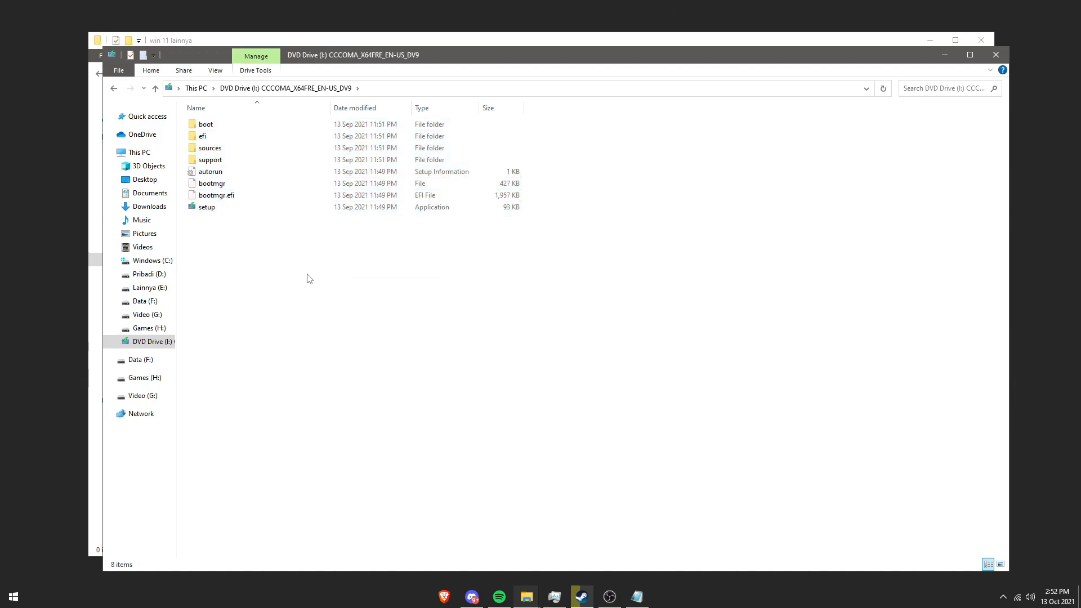
pyautogui.moveTo(306, 274); pyautogui.dragTo(321, 128)
pyautogui.rightClick(308, 162)
pyautogui.click(336, 293)
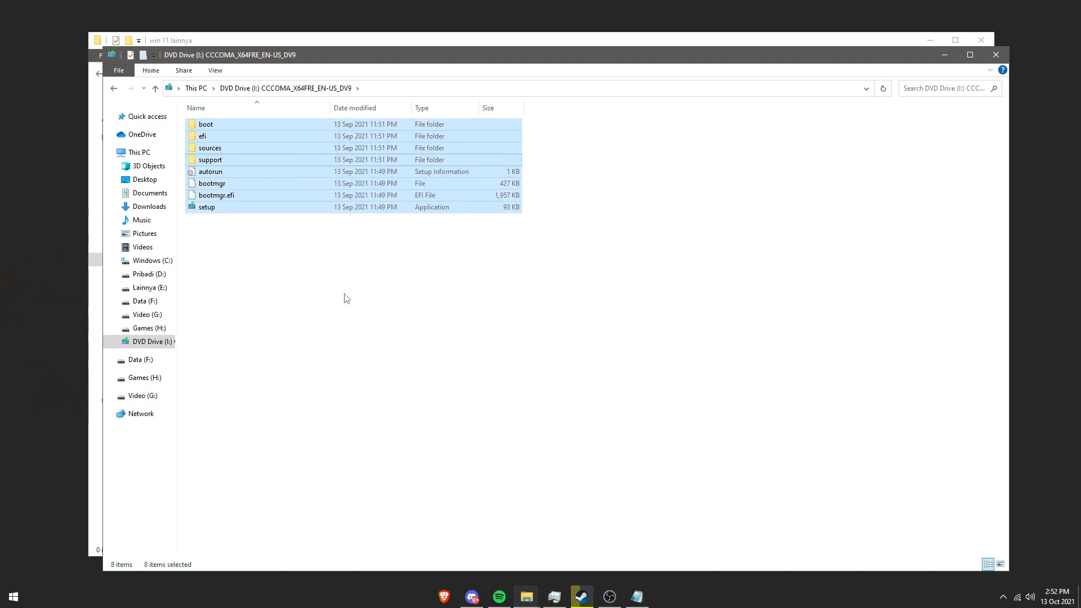
pyautogui.click(330, 350)
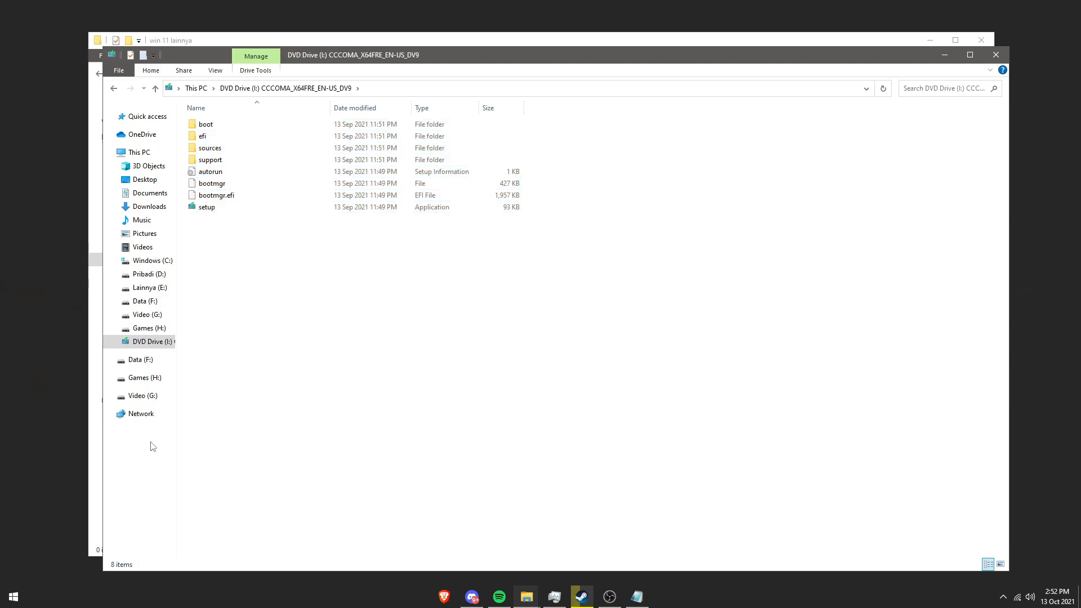
# - Paste the copied Windows 11 disc files into the empty win 11 lainnya folder
pyautogui.click(97, 457)
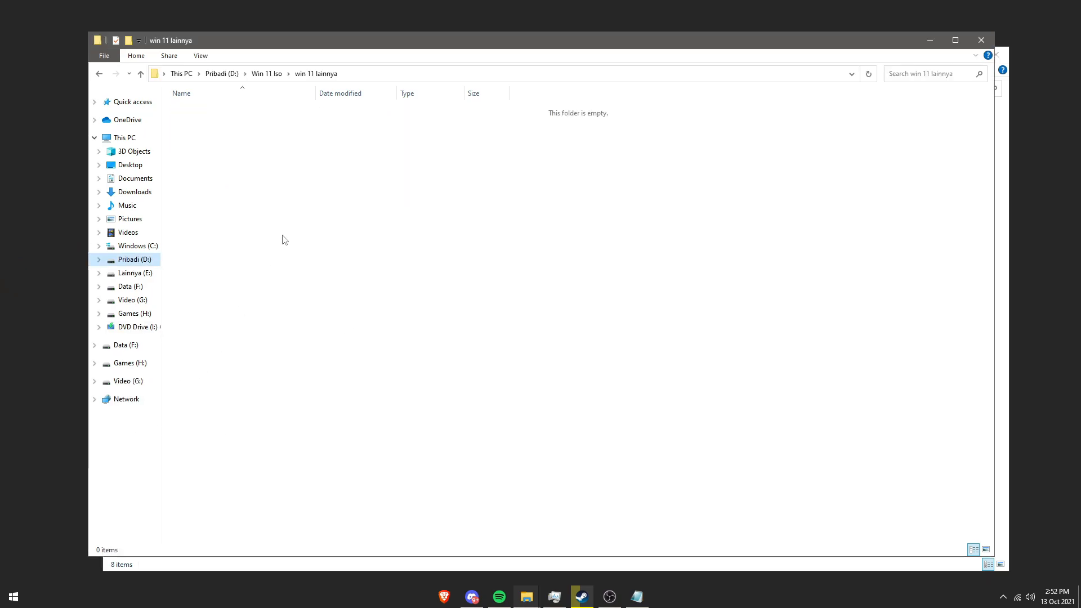
pyautogui.rightClick(311, 164)
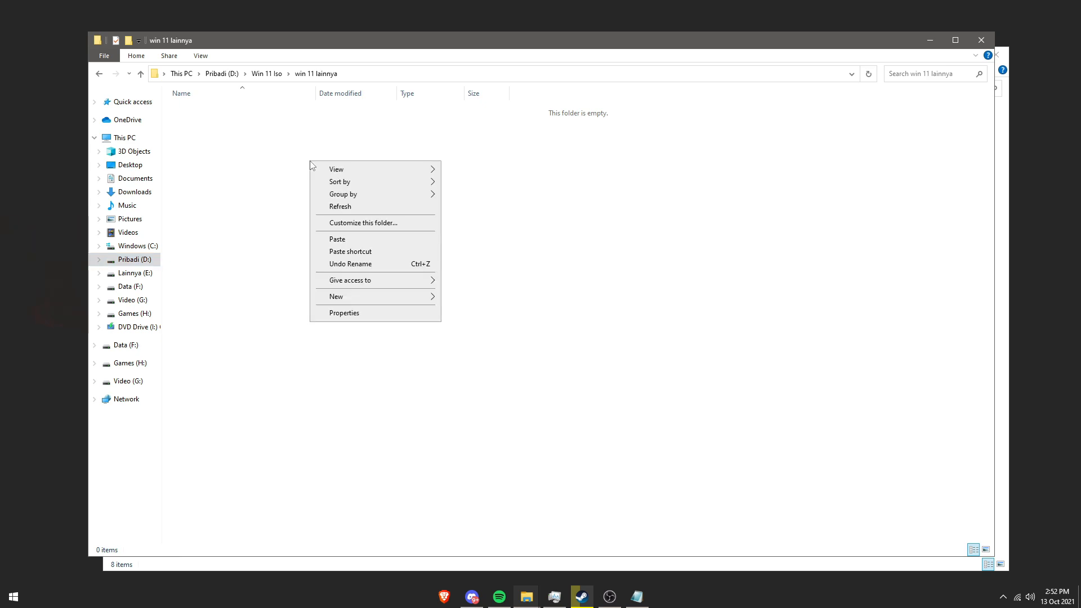
pyautogui.click(356, 244)
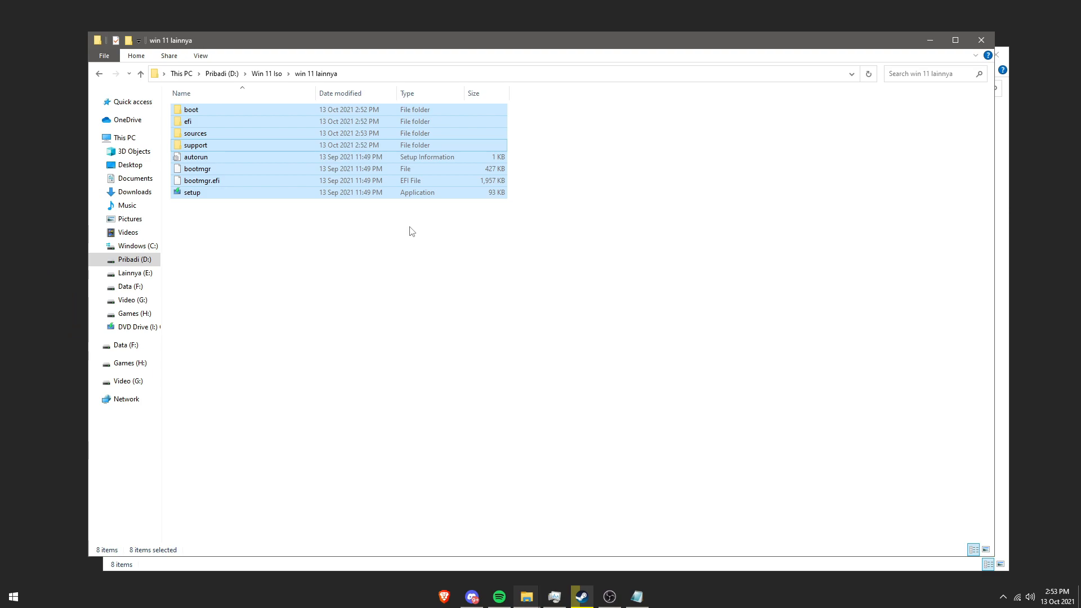
pyautogui.click(409, 227)
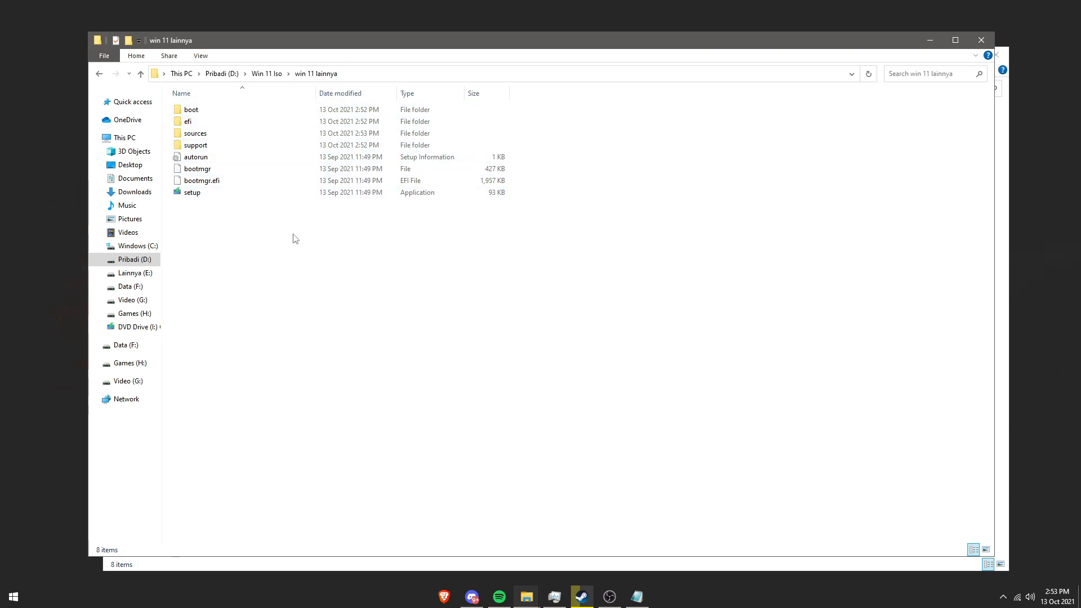
pyautogui.moveTo(287, 229); pyautogui.dragTo(482, 93)
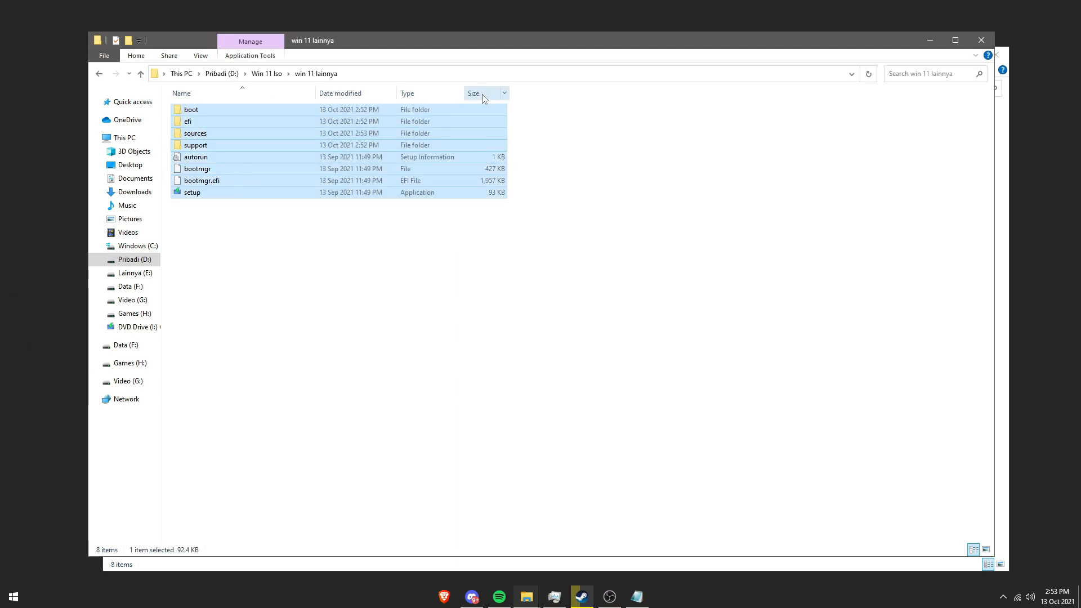
pyautogui.click(357, 255)
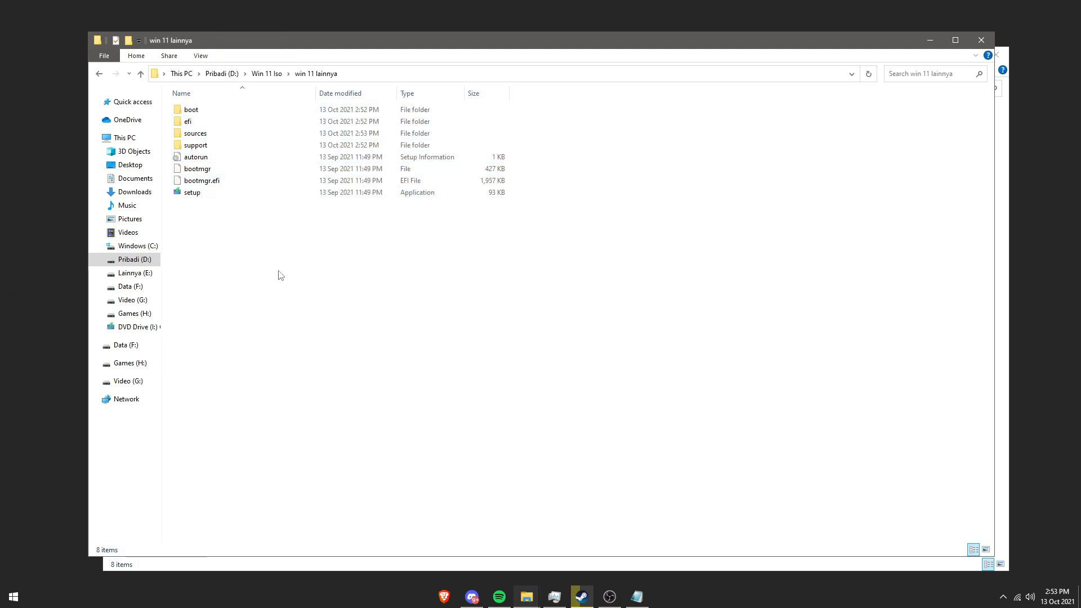
# - Open appraiserres.dll from the copied sources folder in Notepad, without making Notepad the default for .dll files
pyautogui.doubleClick(206, 135)
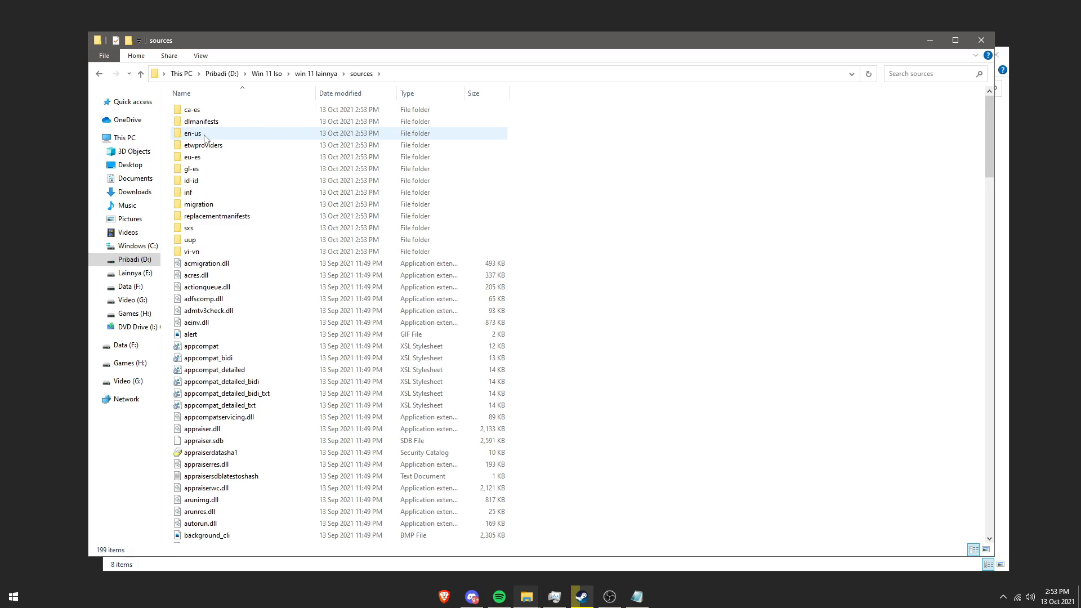
pyautogui.scroll(-1, 332, 282)
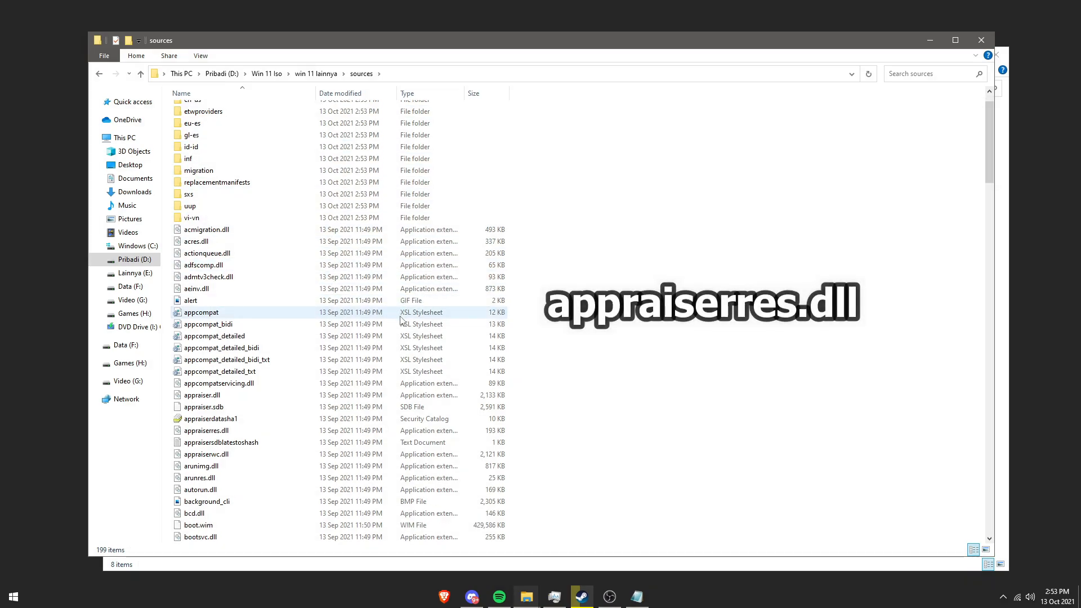
pyautogui.moveTo(210, 433)
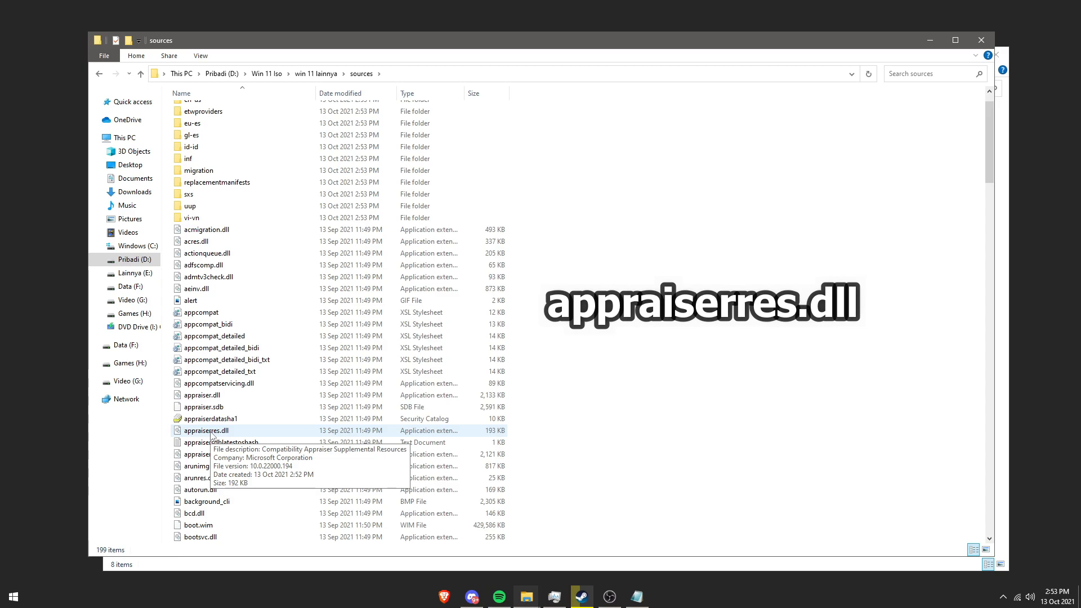
pyautogui.rightClick(228, 432)
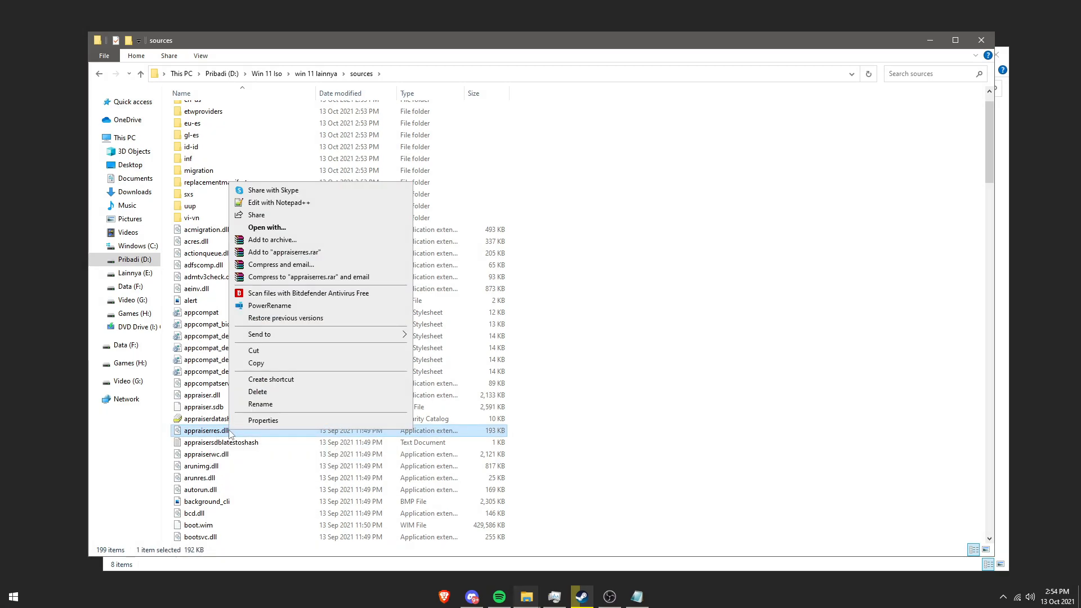
pyautogui.click(286, 228)
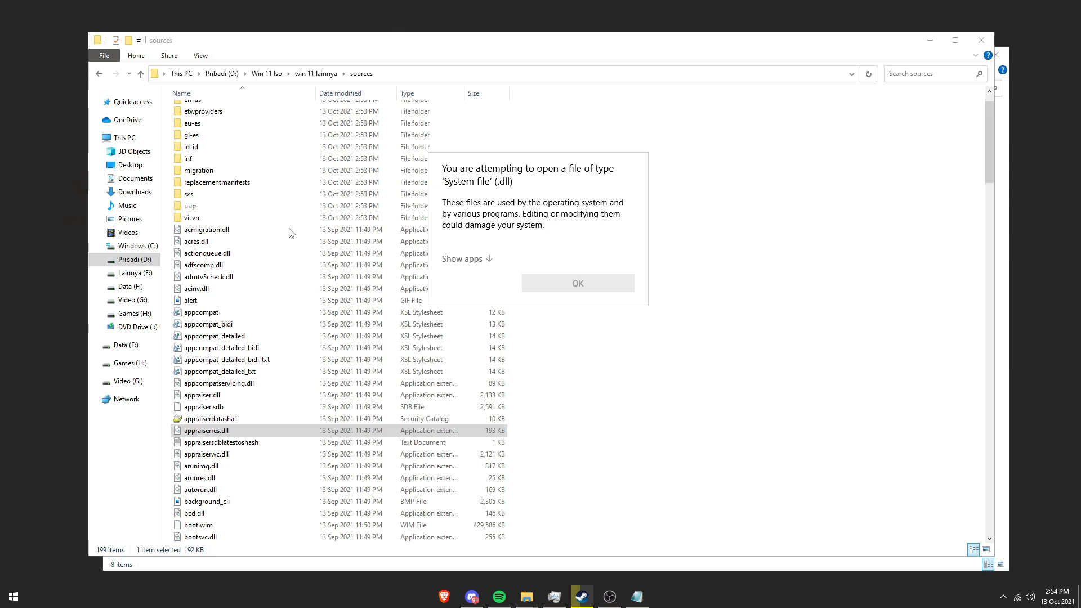
pyautogui.click(455, 260)
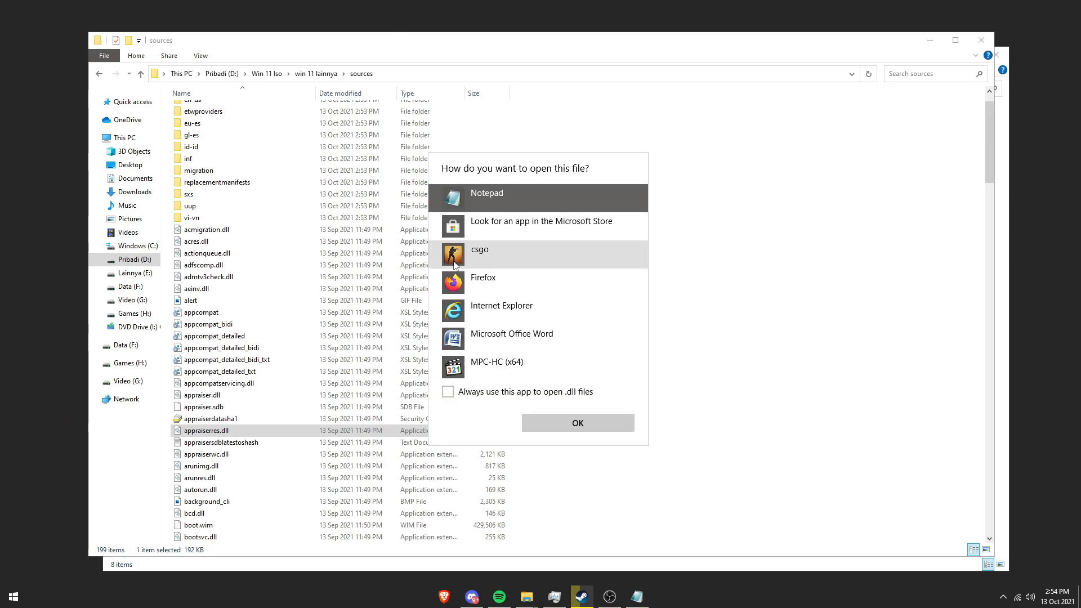
pyautogui.scroll(-1, 475, 276)
pyautogui.scroll(1, 477, 298)
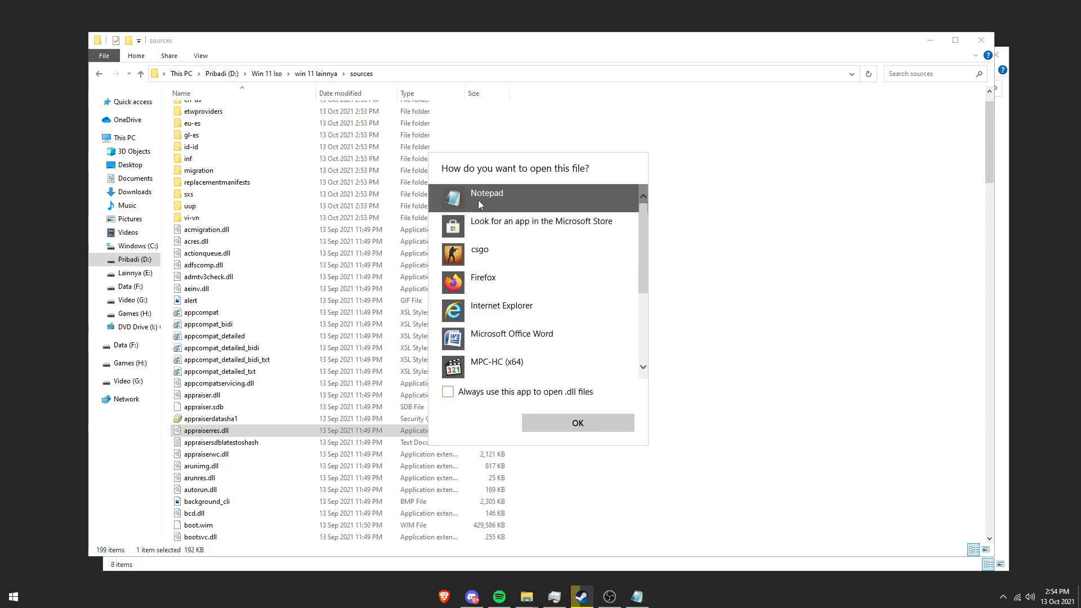
pyautogui.click(560, 431)
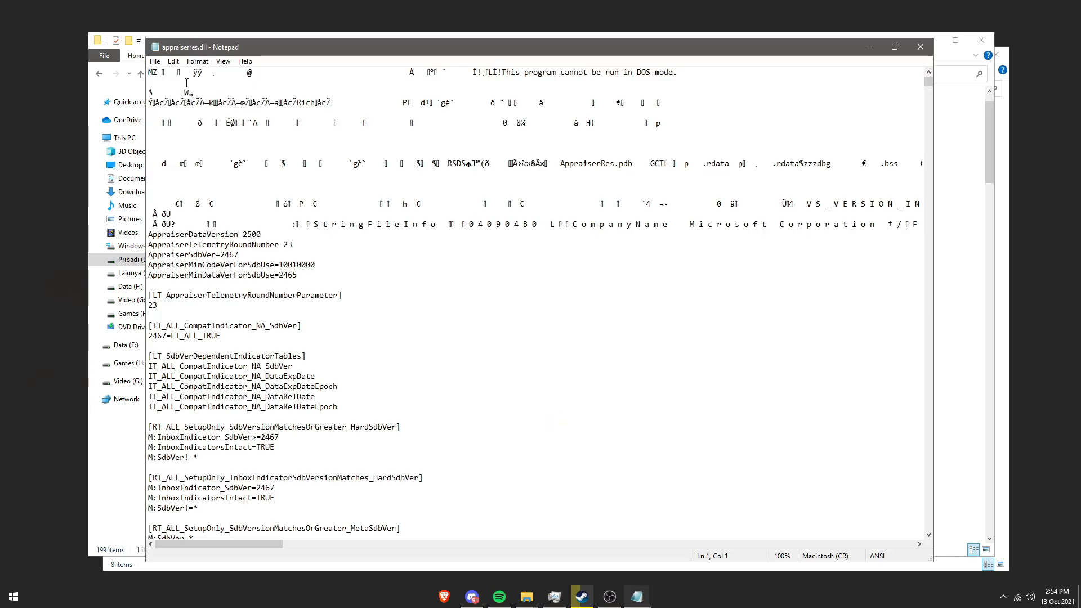
# - Search the file for tpm and delete the two-line [FT_ALL_AssetTypesForTpmVersion] section
pyautogui.click(174, 60)
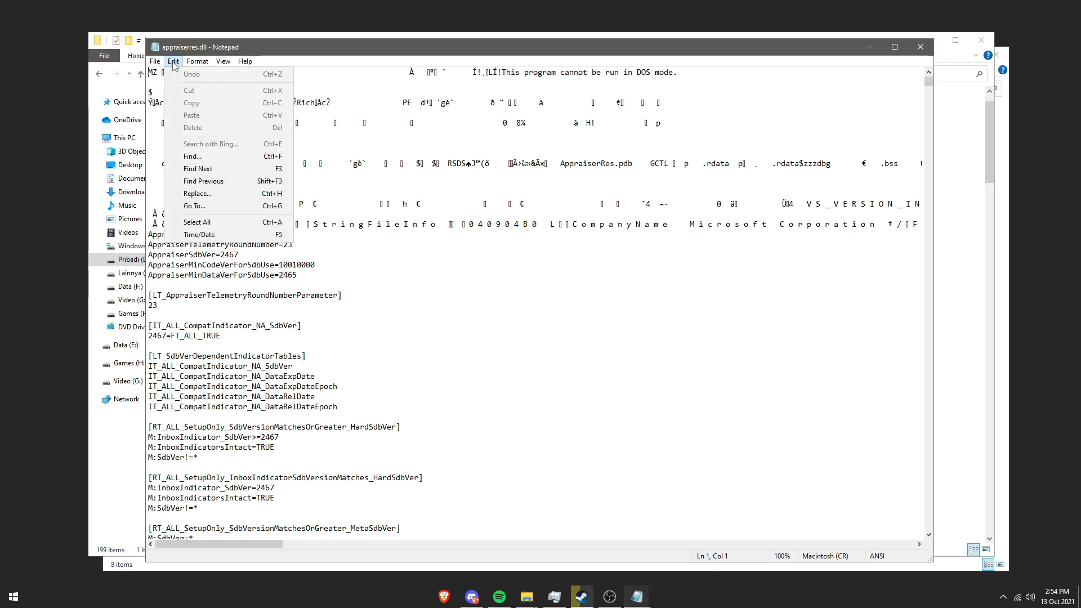
pyautogui.click(202, 169)
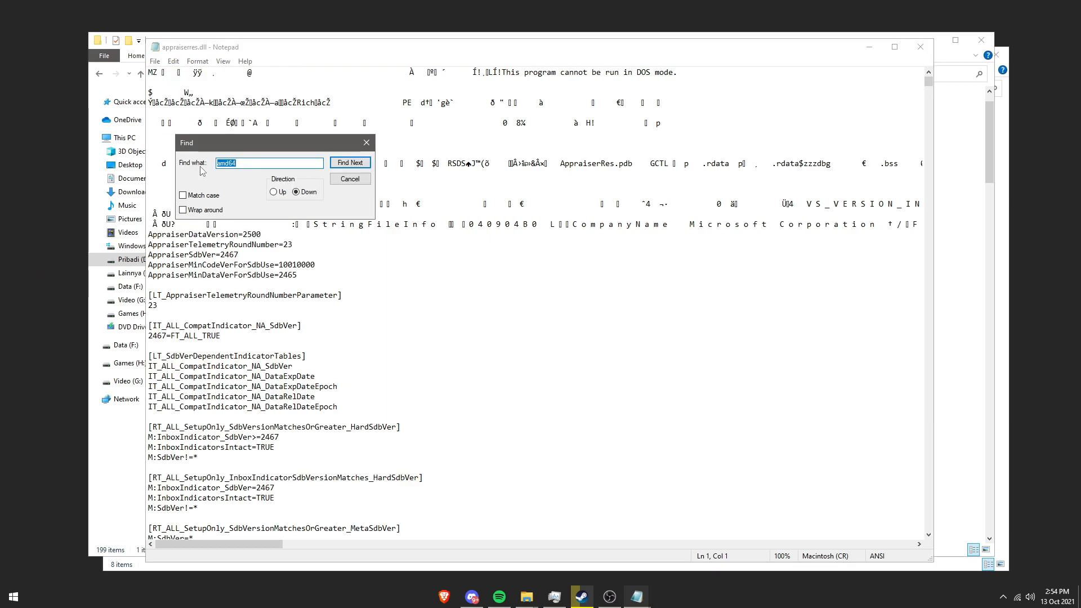
pyautogui.write('tpm')
pyautogui.click(351, 163)
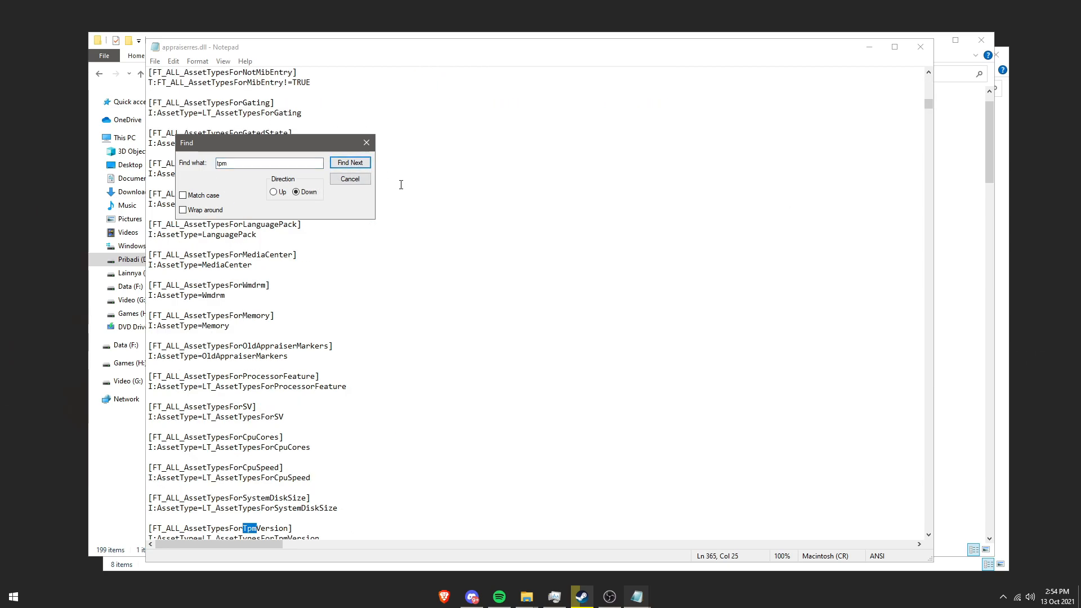
pyautogui.scroll(-2, 402, 186)
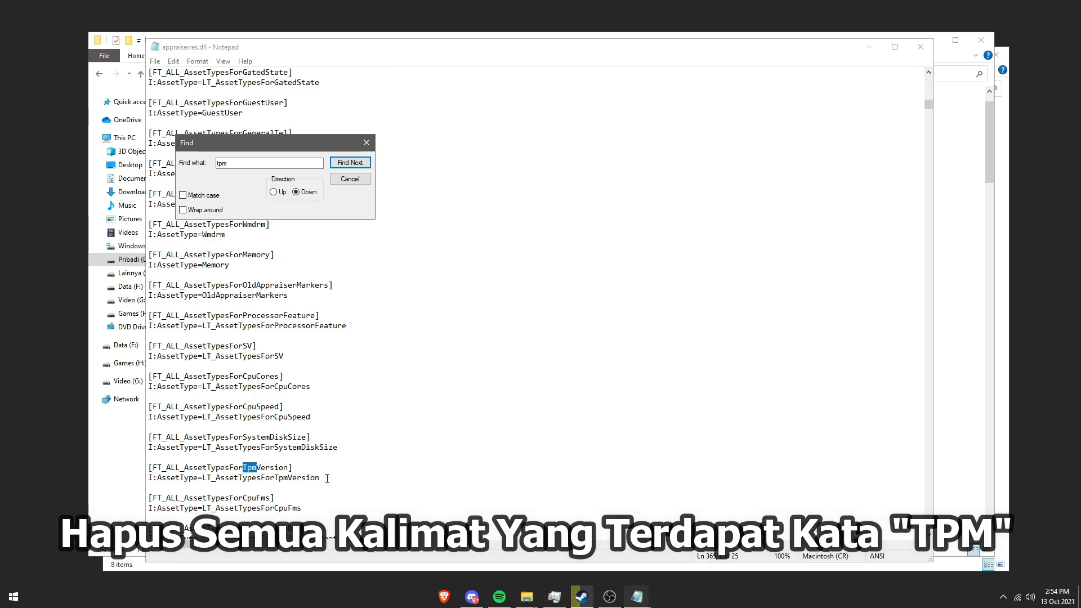
pyautogui.moveTo(327, 478); pyautogui.dragTo(148, 469)
pyautogui.press('BackSpace')
pyautogui.press('BackSpace')
pyautogui.press('BackSpace')
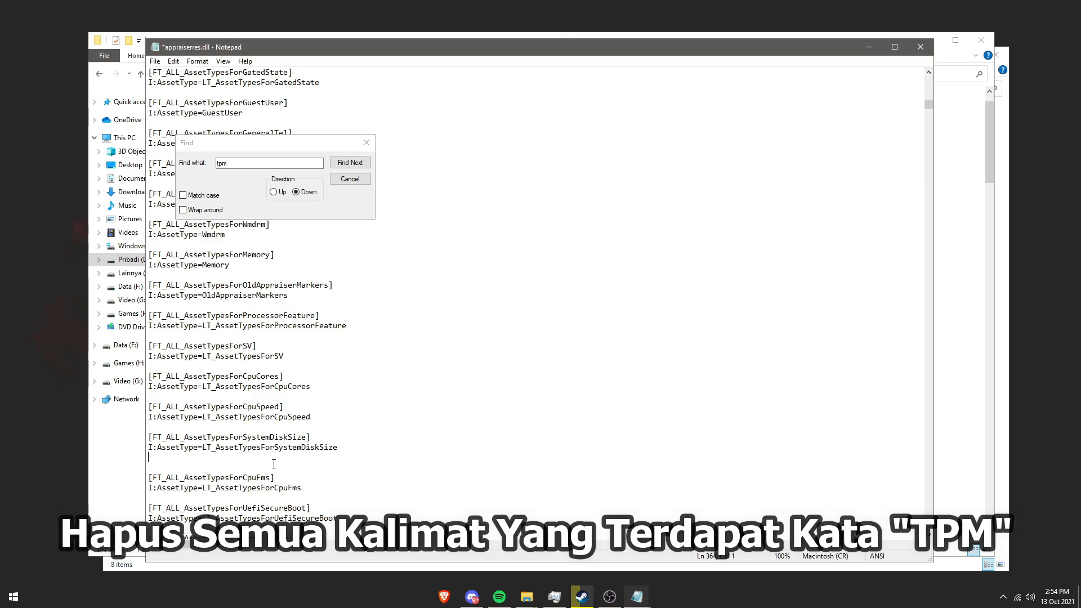
# - Find the next tpm match and delete the SubBucket_124 section that contains it
pyautogui.scroll(-4, 482, 408)
pyautogui.click(348, 163)
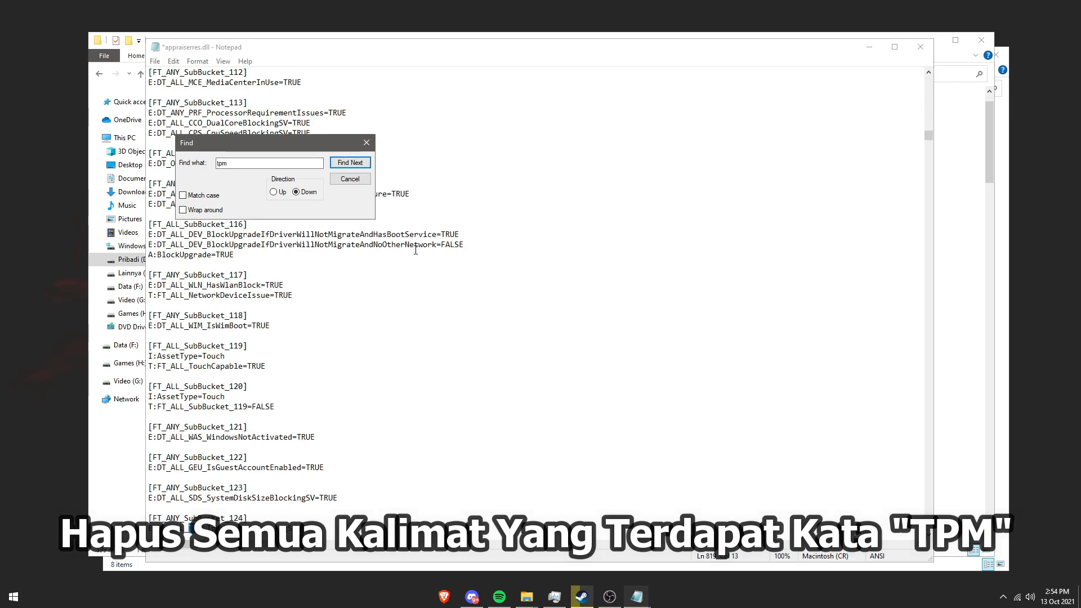
pyautogui.moveTo(319, 526); pyautogui.dragTo(148, 518)
pyautogui.scroll(-1, 278, 508)
pyautogui.scroll(-1, 277, 509)
pyautogui.press('BackSpace')
pyautogui.press('BackSpace')
pyautogui.press('BackSpace')
# - Find the next tpm match and delete the [FT_ALL_CompatMarker_BlockedByTpmVersion] section with its SubBucket_124 line
pyautogui.click(348, 163)
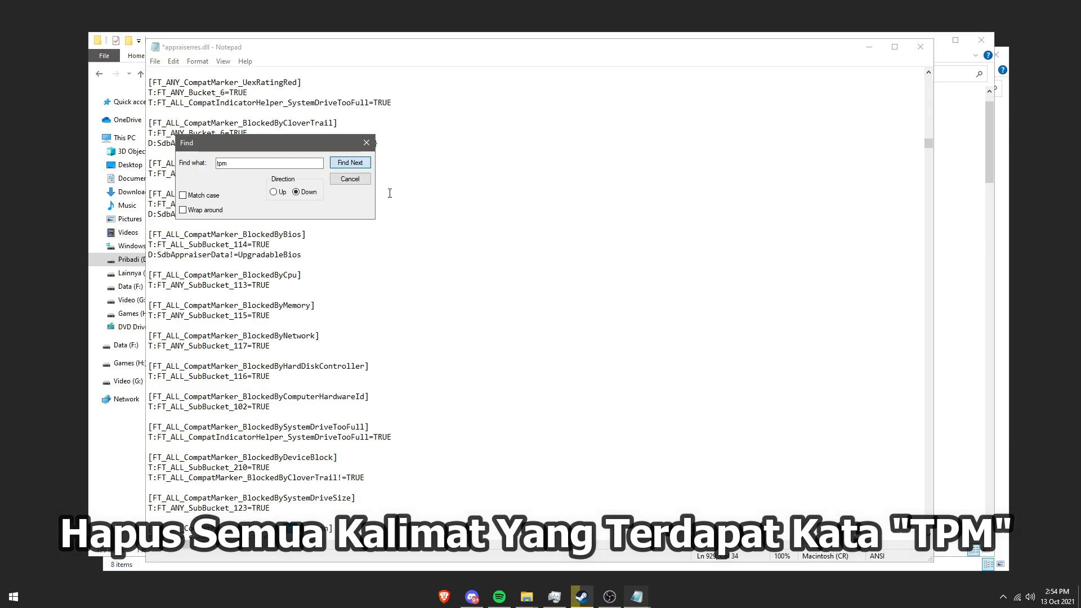
pyautogui.moveTo(308, 479); pyautogui.dragTo(113, 470)
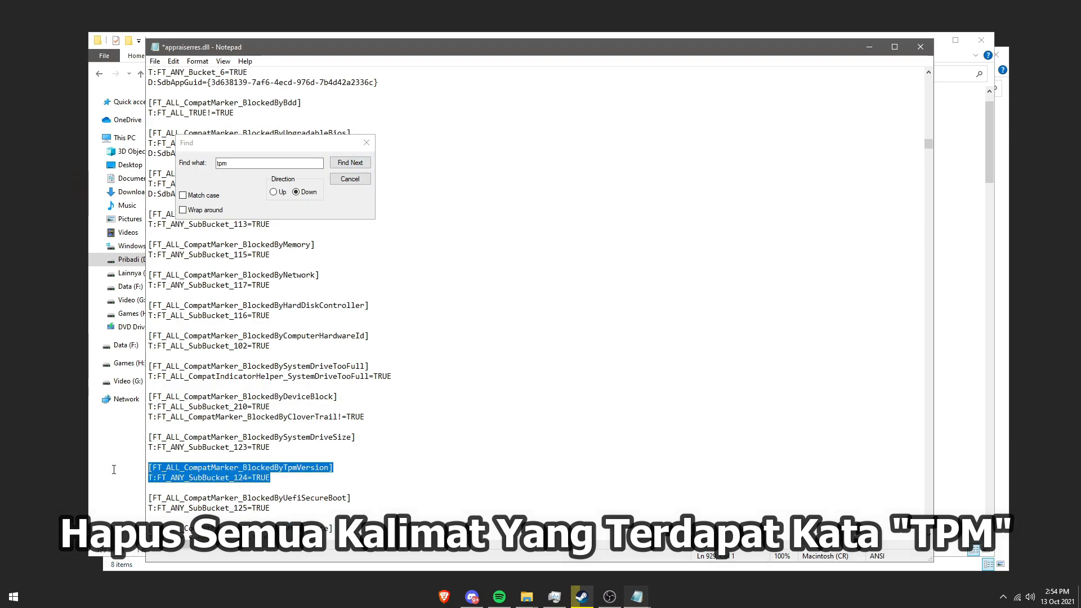
pyautogui.press('BackSpace')
pyautogui.press('BackSpace')
pyautogui.press('BackSpace')
# - Find and delete the successive tpm entries located before the [MT_FilterAbbreviations] list
pyautogui.click(350, 163)
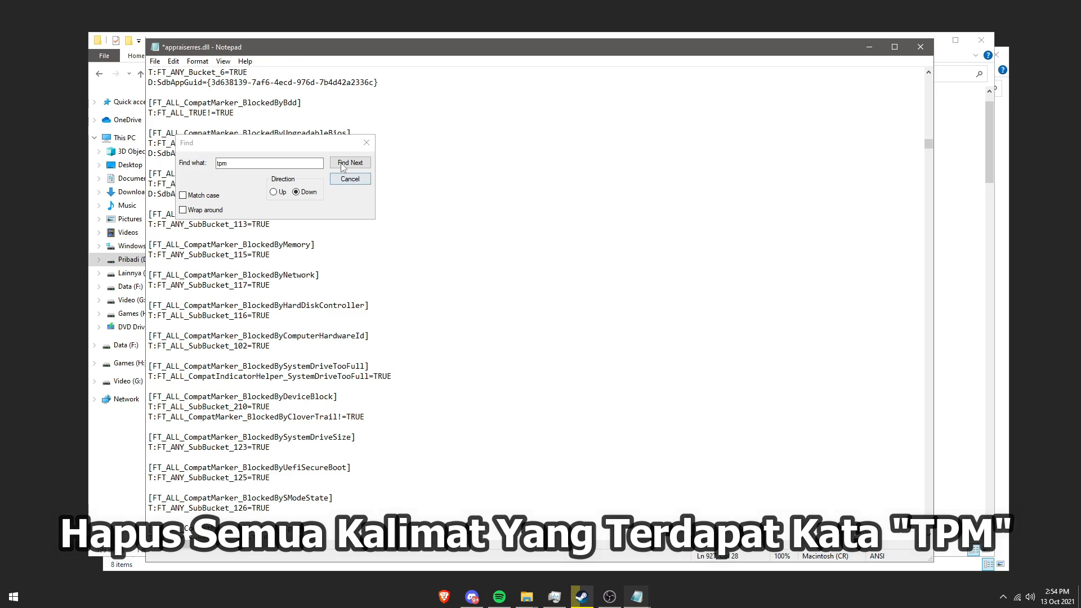
pyautogui.press('BackSpace')
pyautogui.press('BackSpace')
pyautogui.click(350, 163)
pyautogui.moveTo(194, 529); pyautogui.dragTo(147, 529)
pyautogui.press('BackSpace')
pyautogui.press('BackSpace')
pyautogui.click(351, 164)
pyautogui.press('BackSpace')
pyautogui.press('BackSpace')
pyautogui.click(350, 163)
pyautogui.press('BackSpace')
pyautogui.press('BackSpace')
pyautogui.click(350, 163)
pyautogui.press('BackSpace')
pyautogui.press('BackSpace')
# - Find and delete the tpm line below the SDS entry in the [MT_FilterAbbreviations] list
pyautogui.click(350, 163)
pyautogui.moveTo(304, 529); pyautogui.dragTo(148, 528)
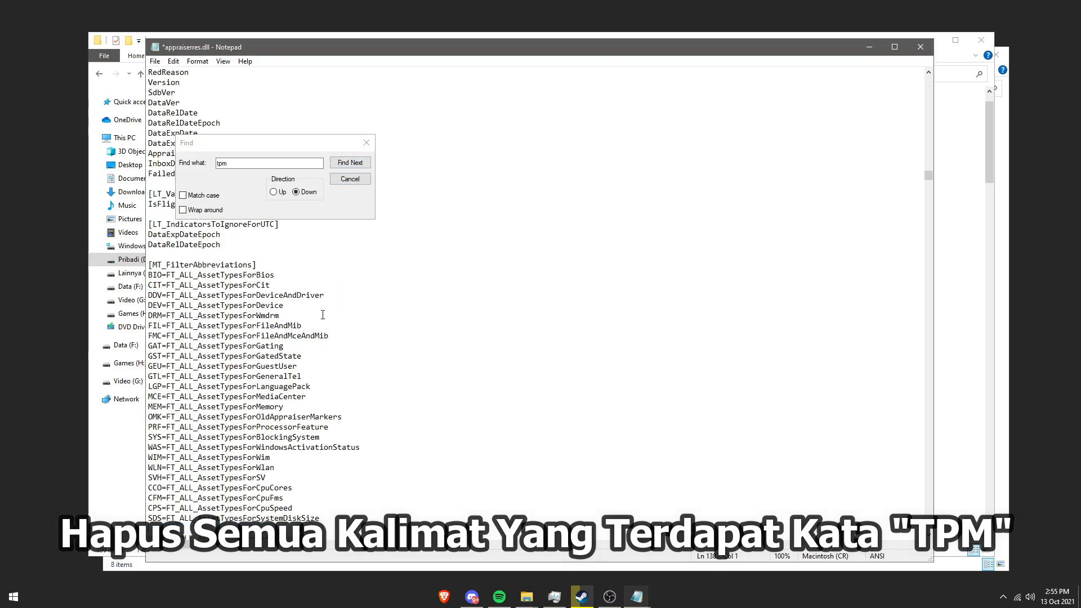
pyautogui.press('BackSpace')
pyautogui.press('BackSpace')
# - Find and delete the next two tpm matches with their surrounding lines after the [MT_FilterAbbreviations] list
pyautogui.click(350, 163)
pyautogui.moveTo(342, 507); pyautogui.dragTo(148, 468)
pyautogui.press('BackSpace')
pyautogui.press('BackSpace')
pyautogui.click(350, 164)
pyautogui.scroll(-2, 167, 485)
pyautogui.press('BackSpace')
pyautogui.press('BackSpace')
pyautogui.press('BackSpace')
# - Continue through the tpm matches and delete the [DT_ALL_TPM_TpmVersionBlockingSV] section
pyautogui.click(350, 163)
pyautogui.moveTo(311, 488); pyautogui.dragTo(257, 487)
pyautogui.click(325, 487)
pyautogui.scroll(-2, 325, 487)
pyautogui.scroll(1, 325, 487)
pyautogui.click(350, 164)
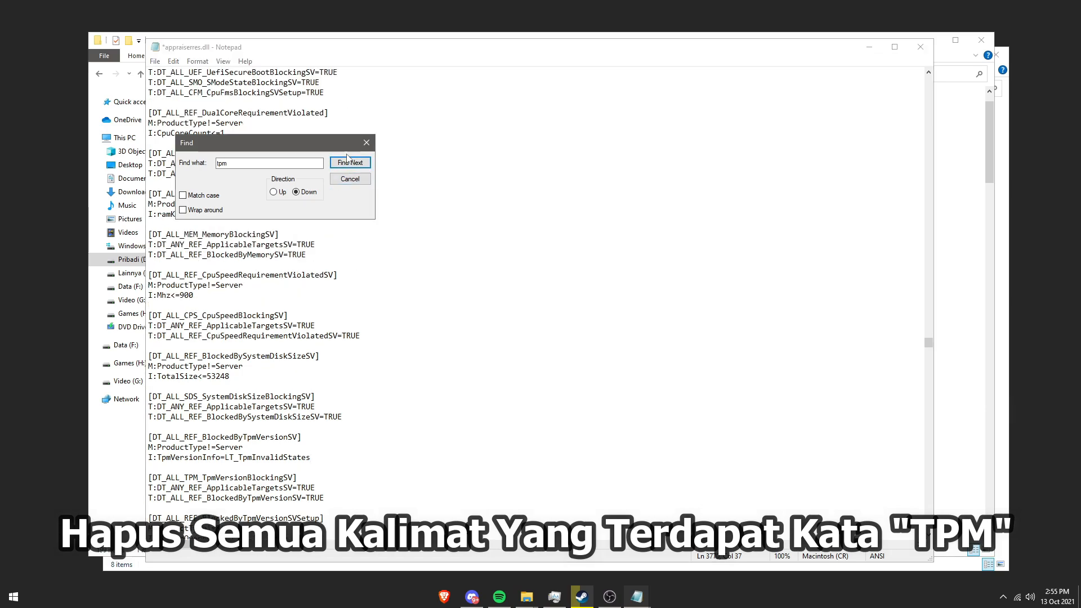
pyautogui.moveTo(333, 500); pyautogui.dragTo(147, 477)
pyautogui.press('BackSpace')
pyautogui.press('BackSpace')
pyautogui.press('BackSpace')
# - Find the next tpm match and delete the [DT_ALL_REF_BlockedByTpmVersionSVSetup] section
pyautogui.scroll(-2, 321, 364)
pyautogui.click(350, 163)
pyautogui.moveTo(244, 446); pyautogui.dragTo(147, 417)
pyautogui.press('BackSpace')
pyautogui.press('BackSpace')
pyautogui.press('BackSpace')
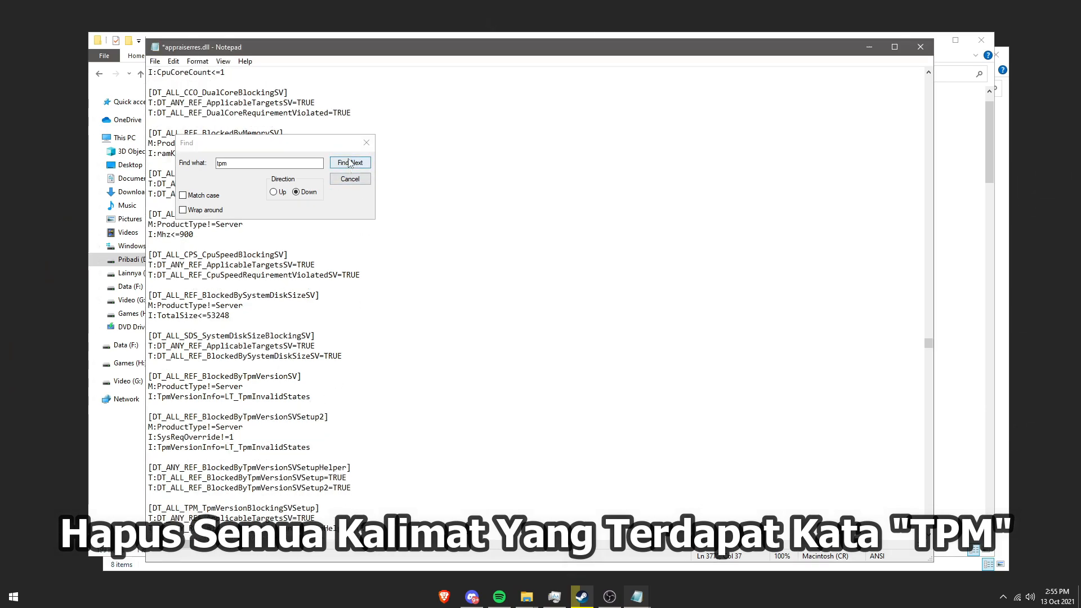
# - Delete the [DT_ALL_REF_BlockedByTpmVersionSVSetup2], [DT_ANY_REF_BlockedByTpmVersionSVSetupHelper] and [DT_ALL_TPM_TpmVersionBlockingSVSetup] sections
pyautogui.moveTo(315, 447); pyautogui.dragTo(147, 417)
pyautogui.press('BackSpace')
pyautogui.press('BackSpace')
pyautogui.press('BackSpace')
pyautogui.click(350, 163)
pyautogui.moveTo(353, 447); pyautogui.dragTo(147, 417)
pyautogui.press('BackSpace')
pyautogui.click(350, 163)
pyautogui.moveTo(373, 447); pyautogui.dragTo(137, 423)
pyautogui.press('BackSpace')
# - Delete the next two tpm lines, through the one in [IT_ALL_CompatIndicator_FreshMarkers_RedReason], and find the following match
pyautogui.click(350, 163)
pyautogui.moveTo(294, 498); pyautogui.dragTo(147, 497)
pyautogui.press('BackSpace')
pyautogui.press('BackSpace')
pyautogui.click(351, 163)
pyautogui.moveTo(342, 497); pyautogui.dragTo(147, 497)
pyautogui.press('BackSpace')
pyautogui.press('BackSpace')
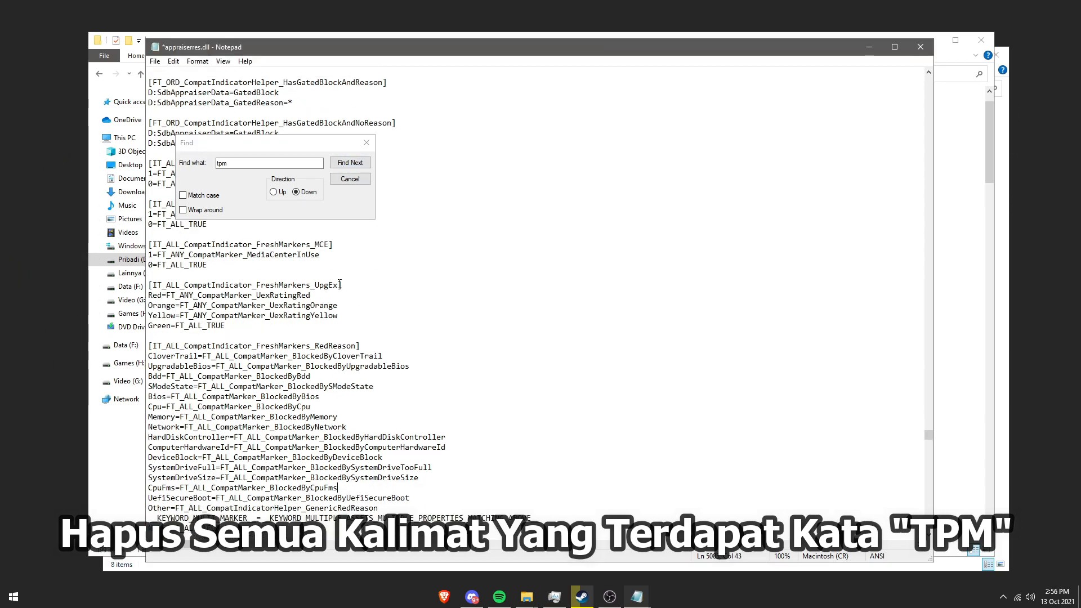
pyautogui.click(359, 164)
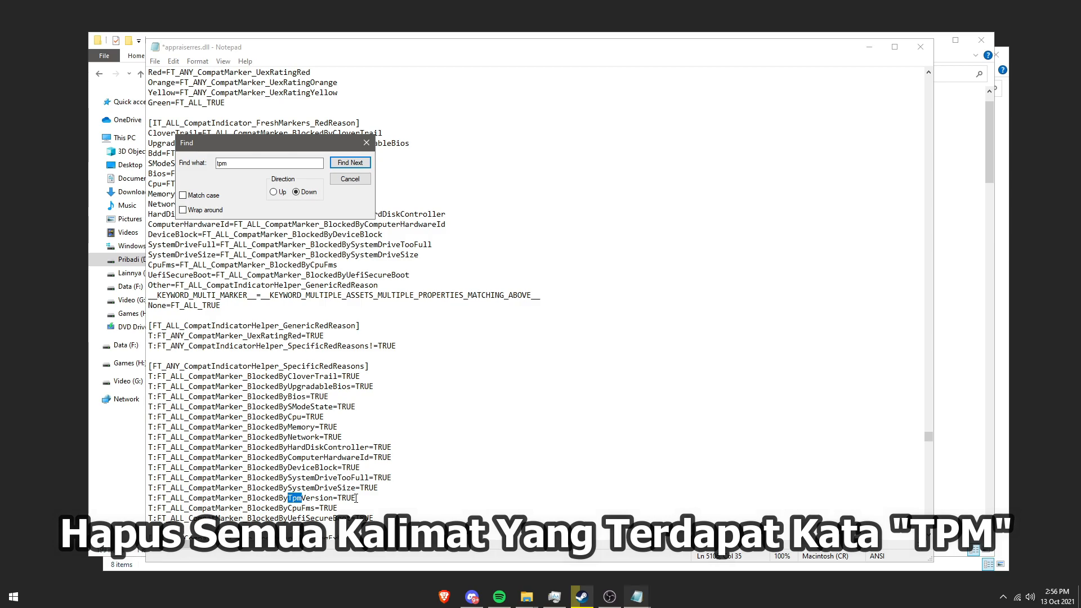
# - Delete the BlockedByTpmVersion line in [FT_ANY_CompatIndicatorHelper_SpecificRedReasons] and check for any further tpm match
pyautogui.click(356, 497)
pyautogui.moveTo(356, 498); pyautogui.dragTo(138, 501)
pyautogui.press('BackSpace')
pyautogui.press('BackSpace')
pyautogui.click(355, 165)
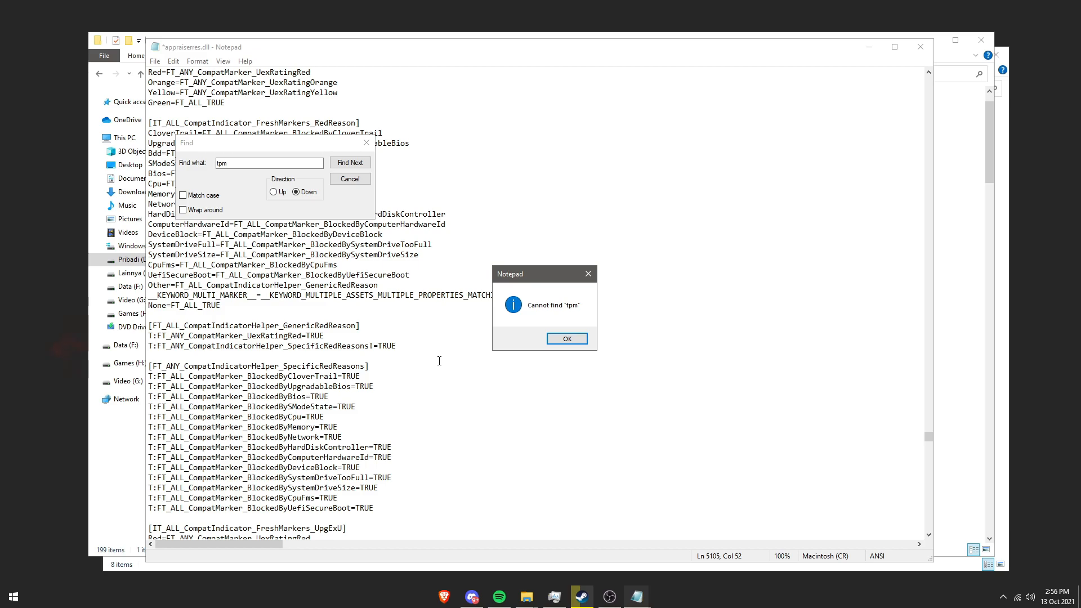
pyautogui.click(565, 339)
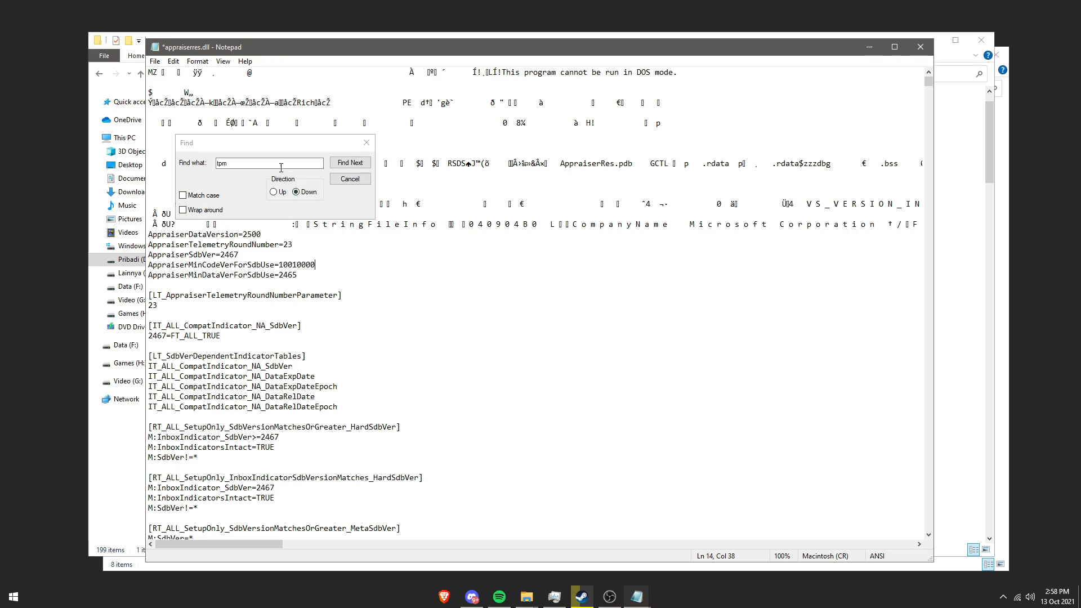
# - Search for amd64 from the beginning of the file
pyautogui.click(196, 169)
pyautogui.write('amd64')
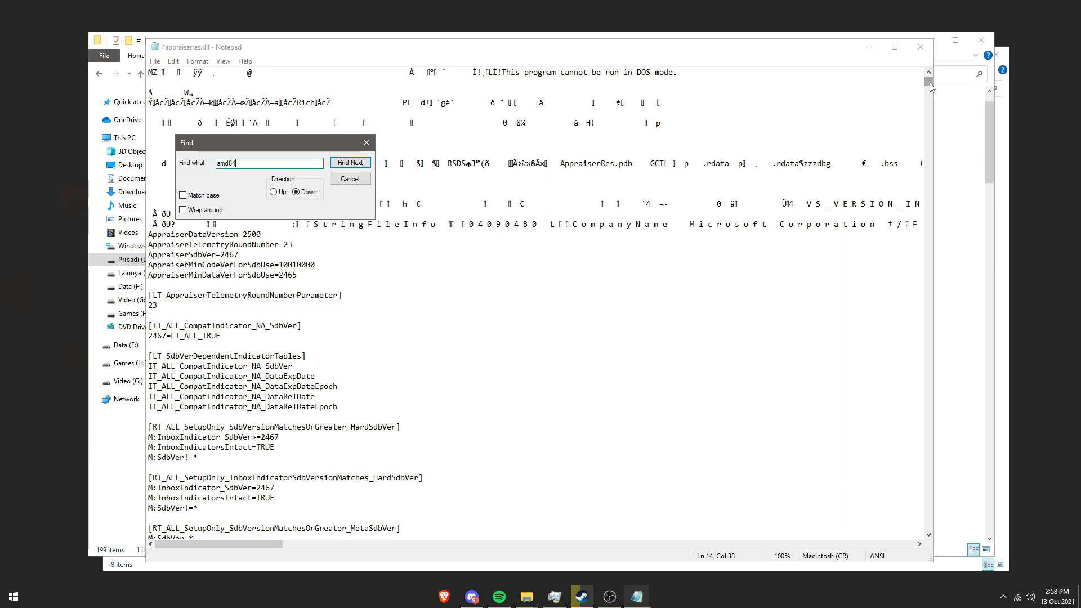
pyautogui.moveTo(930, 82); pyautogui.dragTo(921, 70)
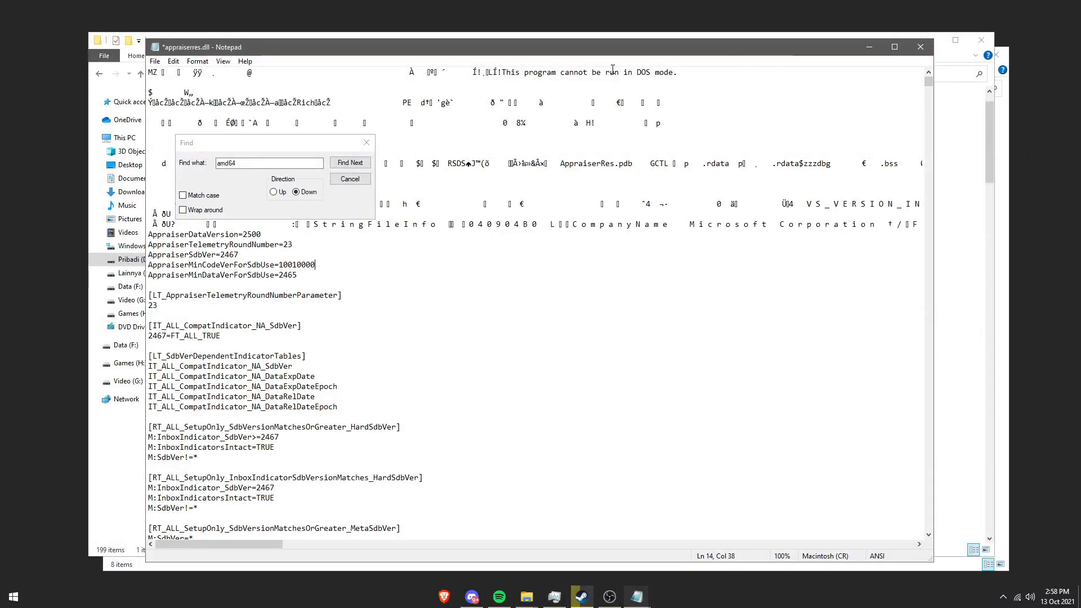
pyautogui.click(363, 167)
pyautogui.click(363, 168)
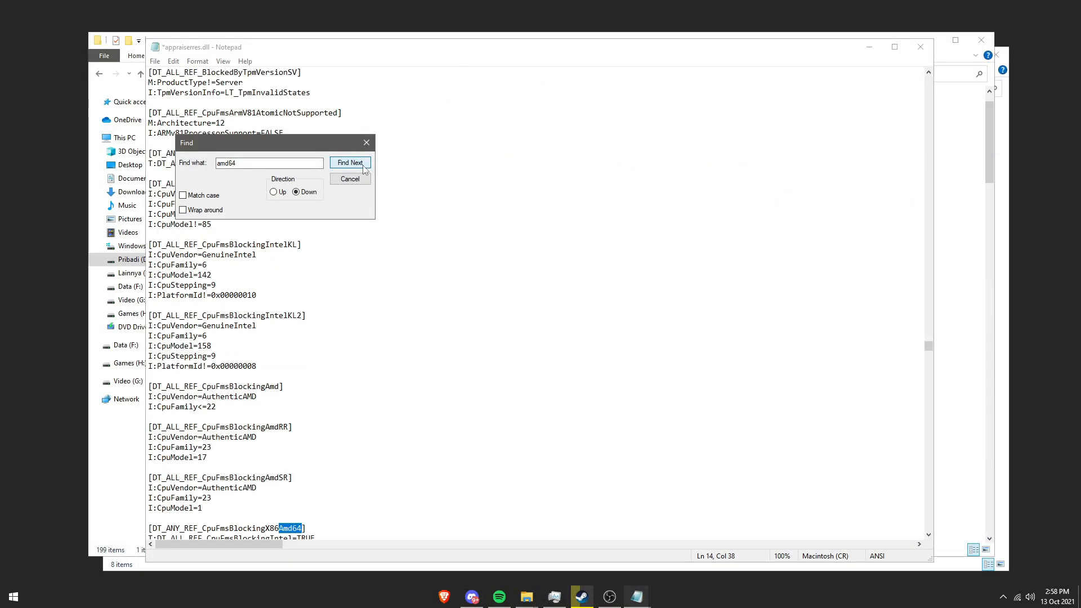
# - Set the CpuFmsBlockingIntel value in the [DT_ANY_REF_CpuFmsBlockingX86Amd64] section to FALSE
pyautogui.scroll(-6, 429, 202)
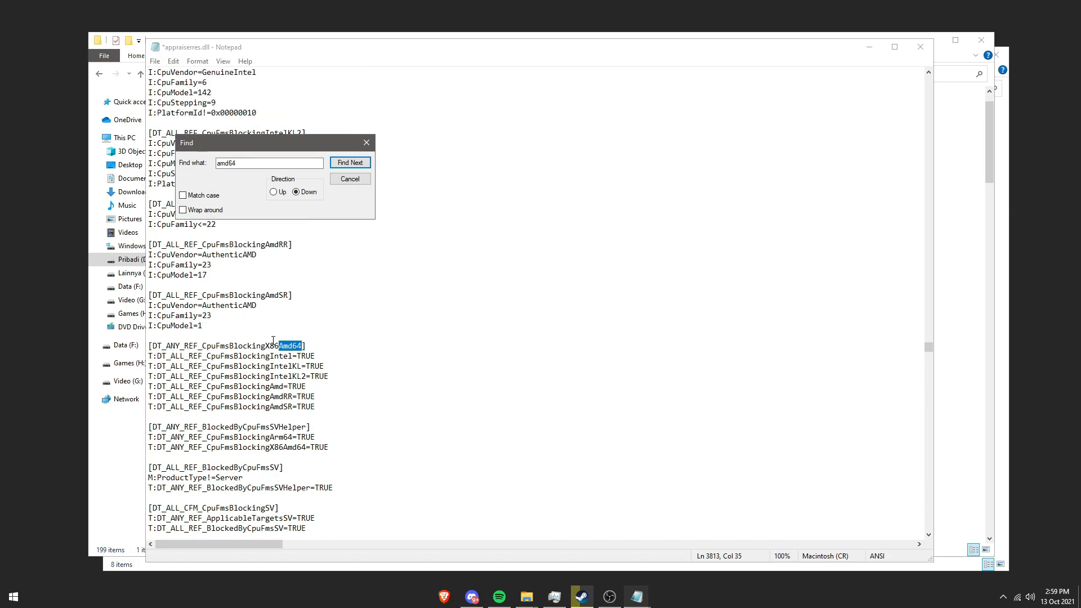
pyautogui.scroll(-1, 273, 341)
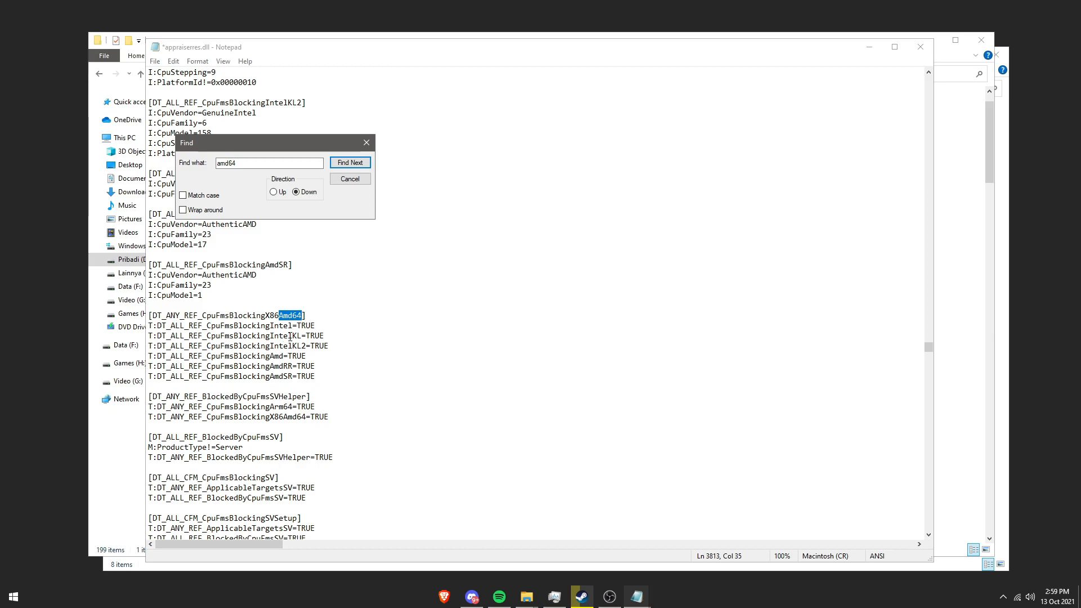
pyautogui.moveTo(297, 325); pyautogui.dragTo(325, 337)
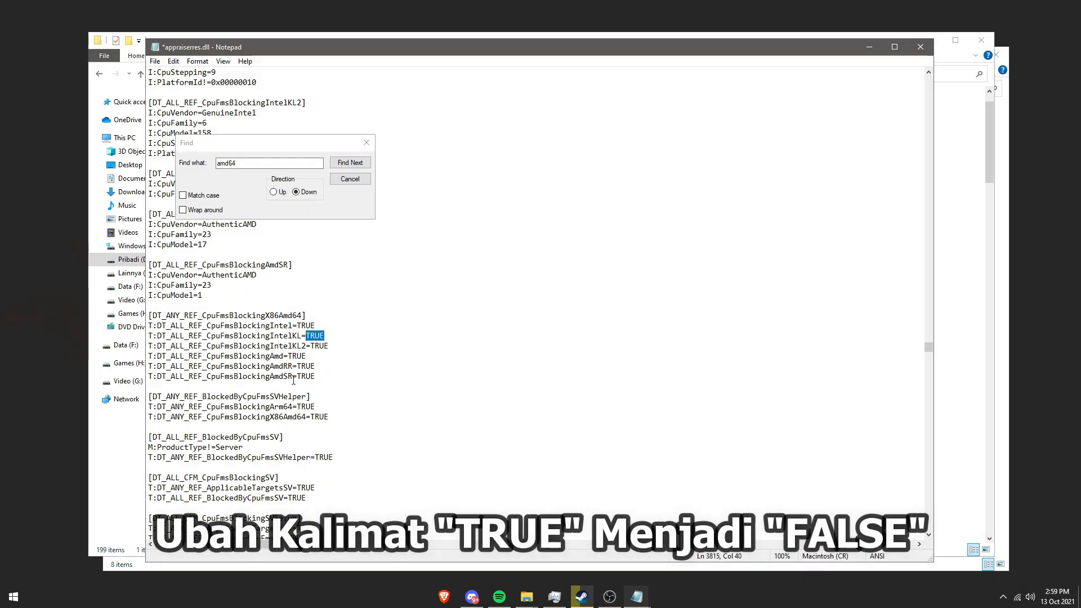
pyautogui.moveTo(298, 326)
pyautogui.mouseDown()
pyautogui.moveTo(315, 326)
pyautogui.moveTo(298, 325)
pyautogui.mouseUp()
pyautogui.click(322, 326)
pyautogui.write('FALS')
# - Copy FALSE over the remaining TRUE values in [DT_ANY_REF_CpuFmsBlockingX86Amd64] and those in [DT_ANY_REF_BlockedByCpuFmsSVHelper]
pyautogui.moveTo(298, 325); pyautogui.dragTo(316, 376)
pyautogui.rightClick(313, 325)
pyautogui.click(326, 366)
pyautogui.hotkey('ctrl', 'v')
pyautogui.hotkey('ctrl', 'v')
pyautogui.hotkey('ctrl', 'v')
pyautogui.hotkey('ctrl', 'v')
pyautogui.click(298, 376)
pyautogui.hotkey('ctrl', 'v')
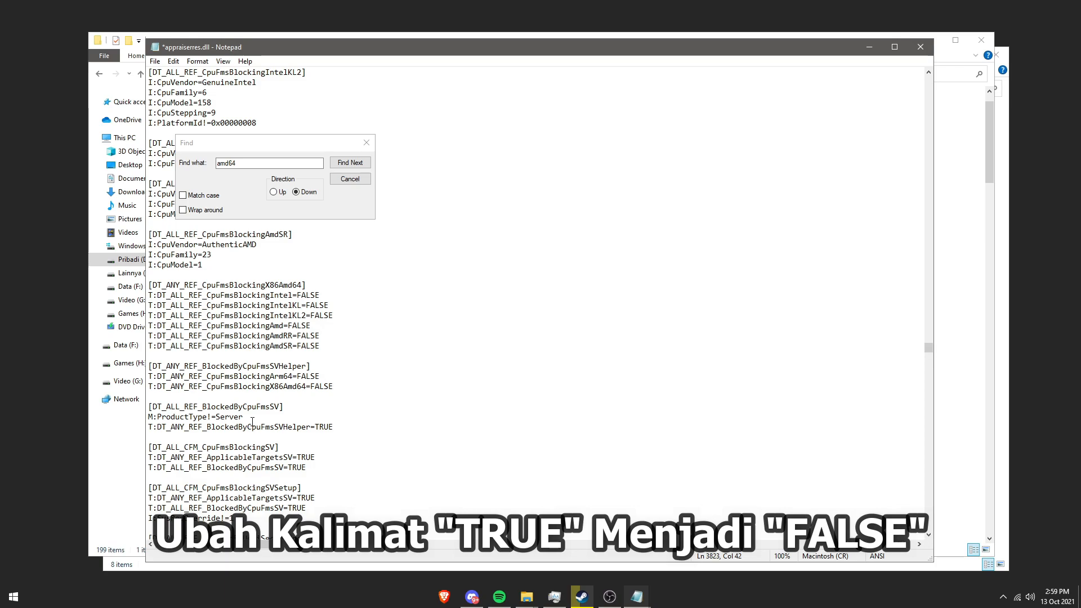
# - Replace TRUE with FALSE in the [DT_ALL_REF_BlockedByCpuFmsSV], [DT_ALL_CFM_CpuFmsBlockingSV] and [DT_ALL_CFM_CpuFmsBlockingSVSetup] sections
pyautogui.moveTo(315, 426); pyautogui.dragTo(333, 427)
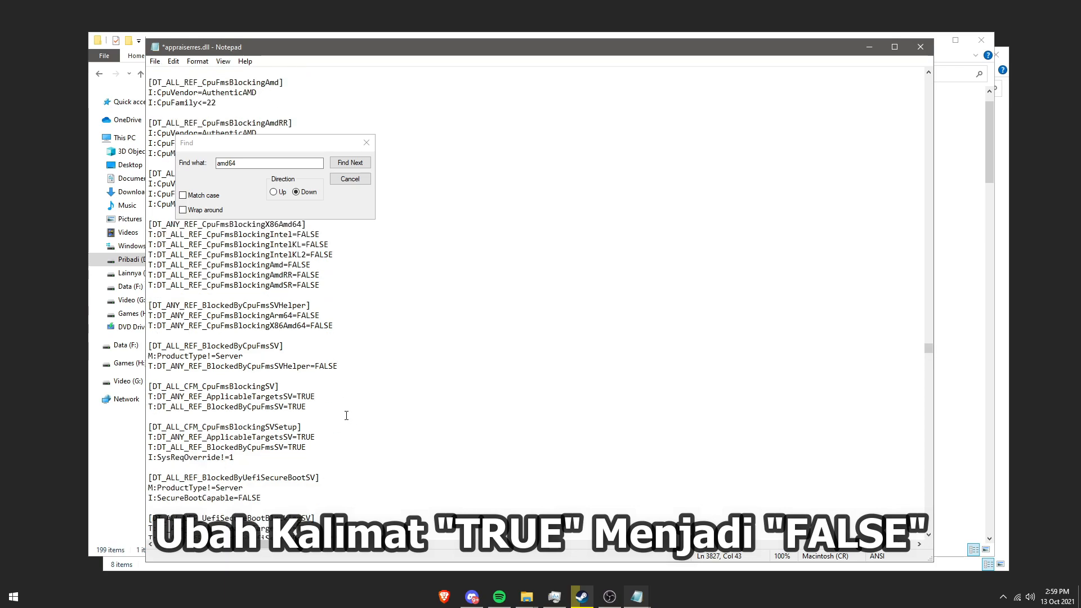
pyautogui.moveTo(297, 396); pyautogui.dragTo(315, 396)
pyautogui.hotkey('ctrl', 'v')
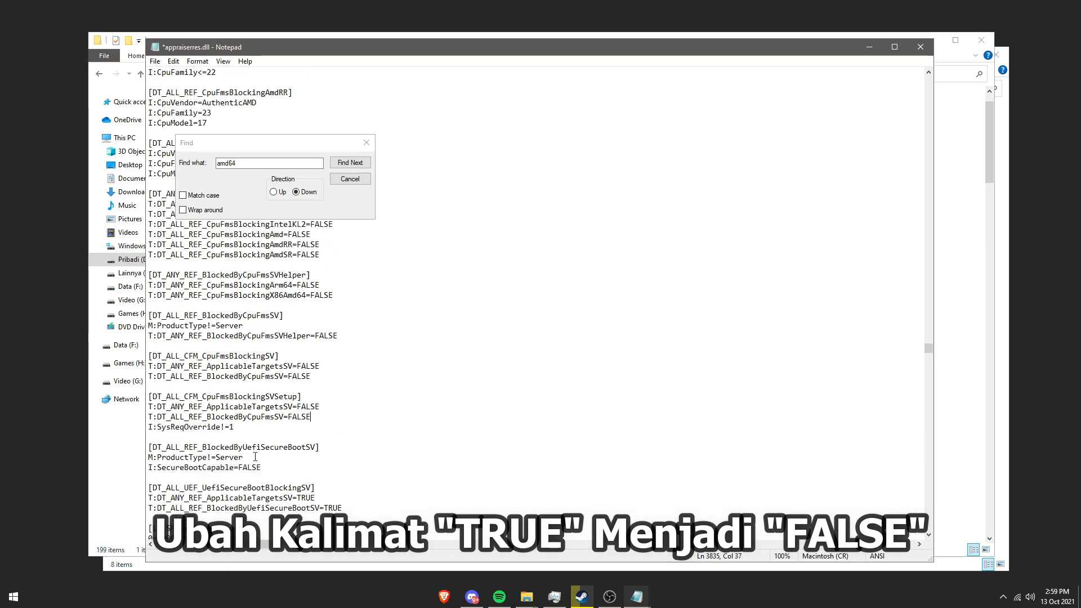
# - Set both values in the [DT_ALL_UEF_UefiSecureBootBlockingSV] section to FALSE
pyautogui.scroll(-1, 255, 457)
pyautogui.moveTo(298, 467); pyautogui.dragTo(351, 478)
pyautogui.hotkey('ctrl', 'v')
pyautogui.hotkey('ctrl', 'v')
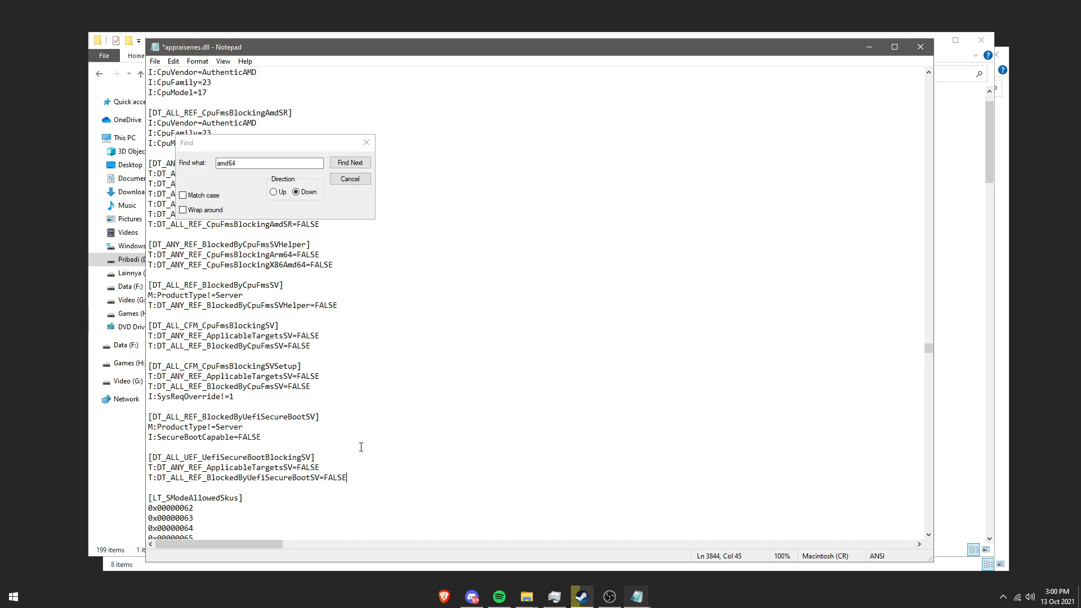
# - Review the changed sections, then save appraiserres.dll and close it
pyautogui.scroll(3, 360, 447)
pyautogui.scroll(1, 324, 315)
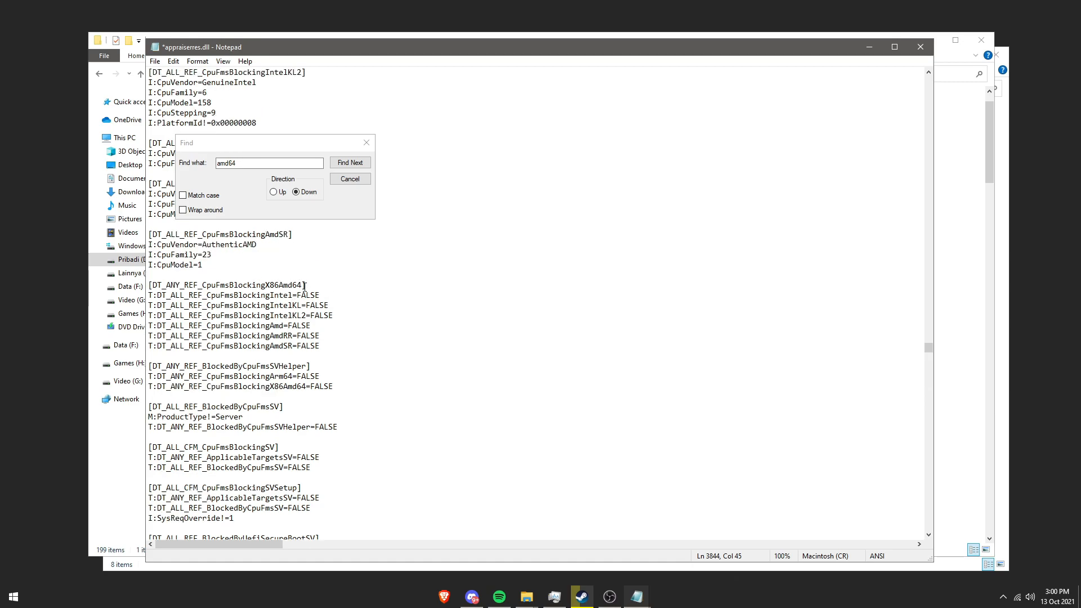
pyautogui.scroll(-5, 304, 289)
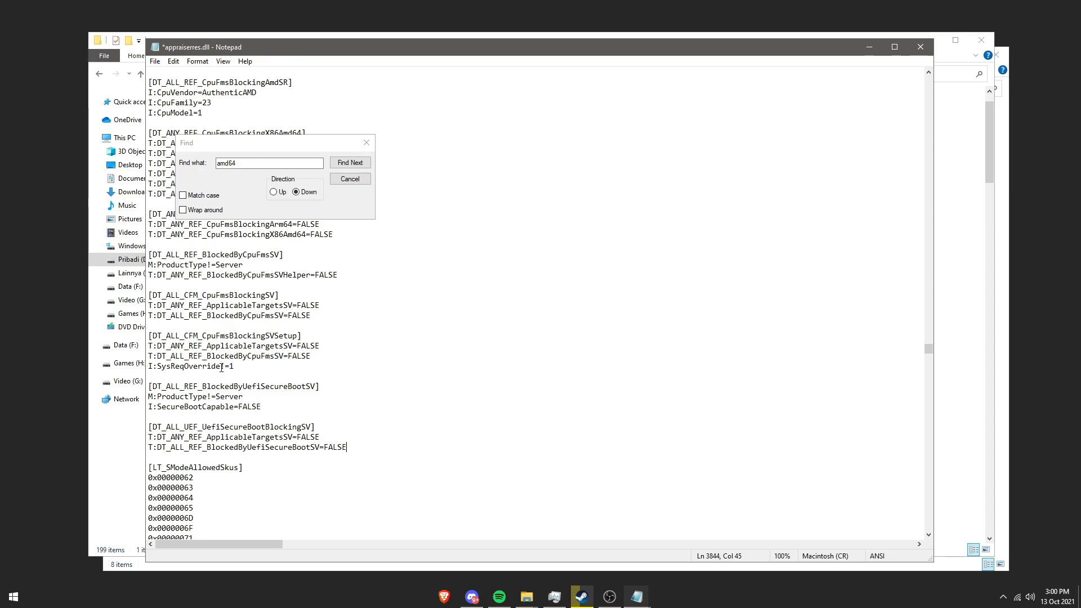
pyautogui.click(366, 142)
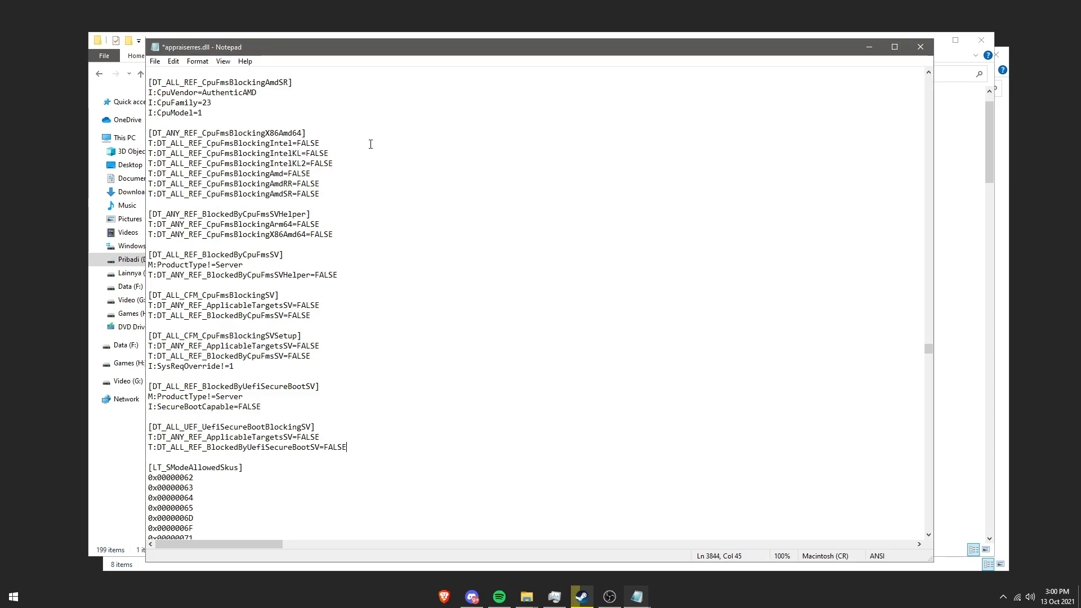
pyautogui.click(154, 62)
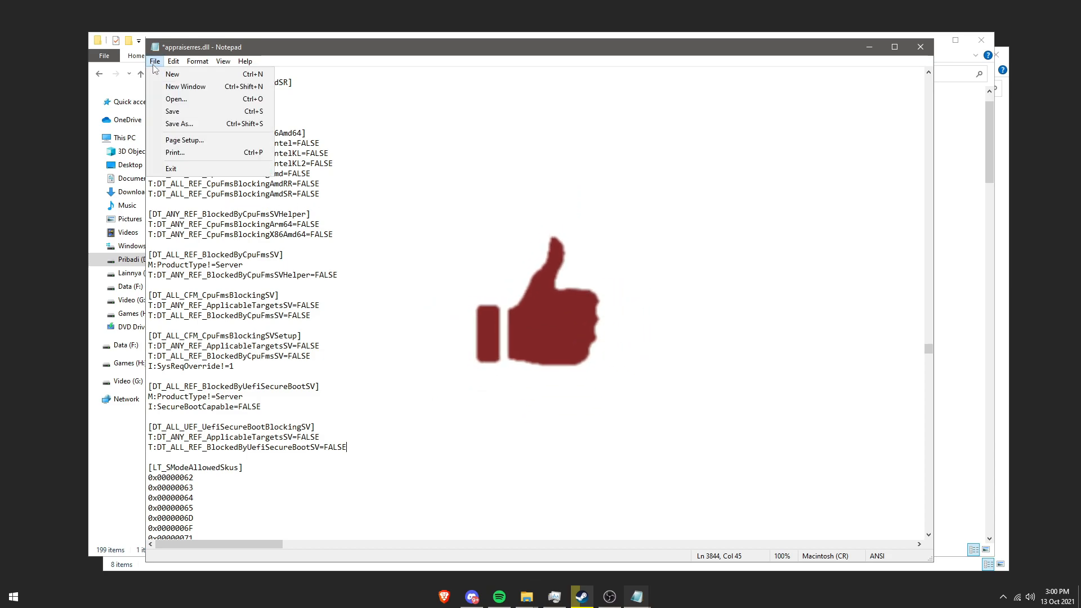
pyautogui.click(169, 111)
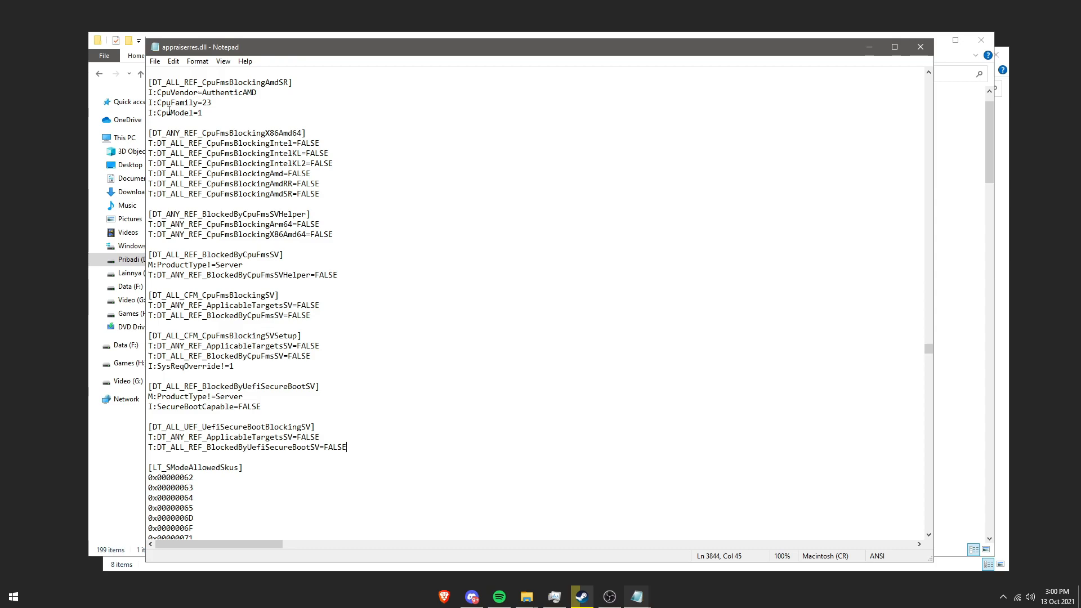
pyautogui.click(923, 49)
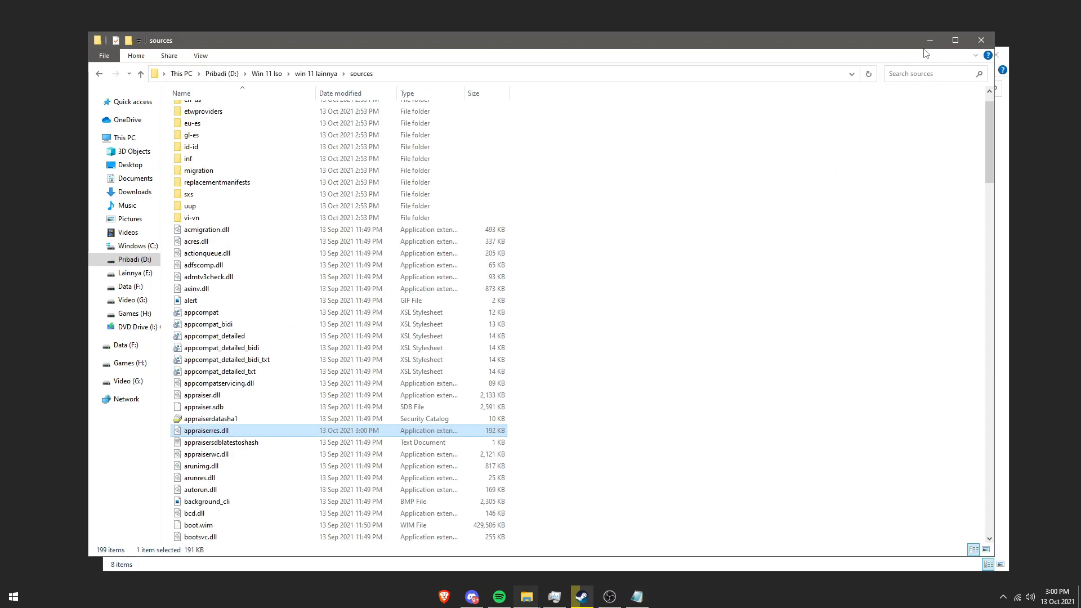
# - Return to the win 11 lainnya folder and run its setup application
pyautogui.click(784, 217)
pyautogui.click(328, 75)
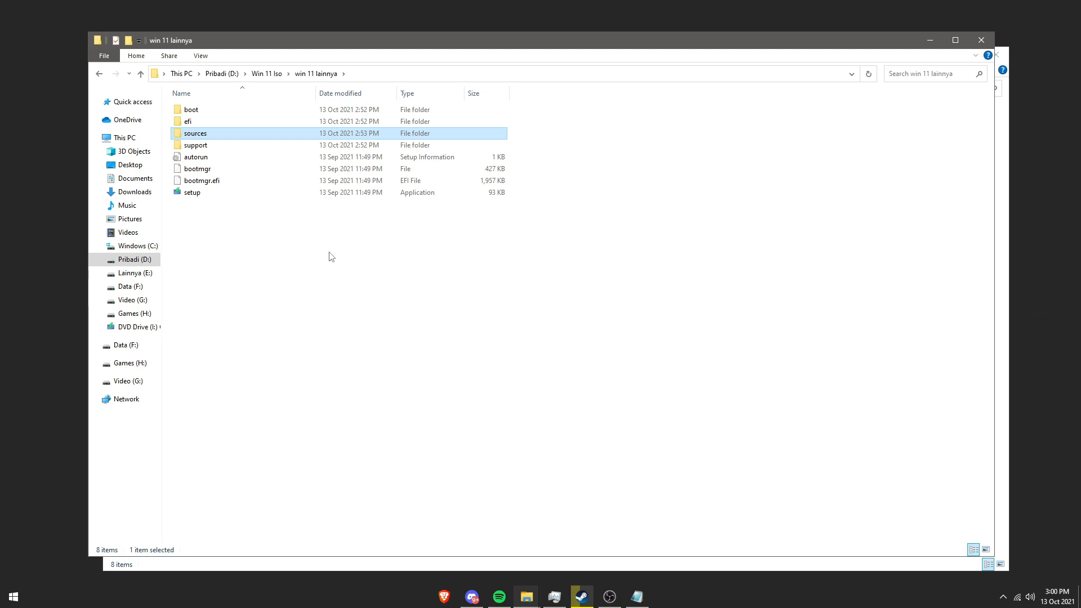
pyautogui.click(195, 198)
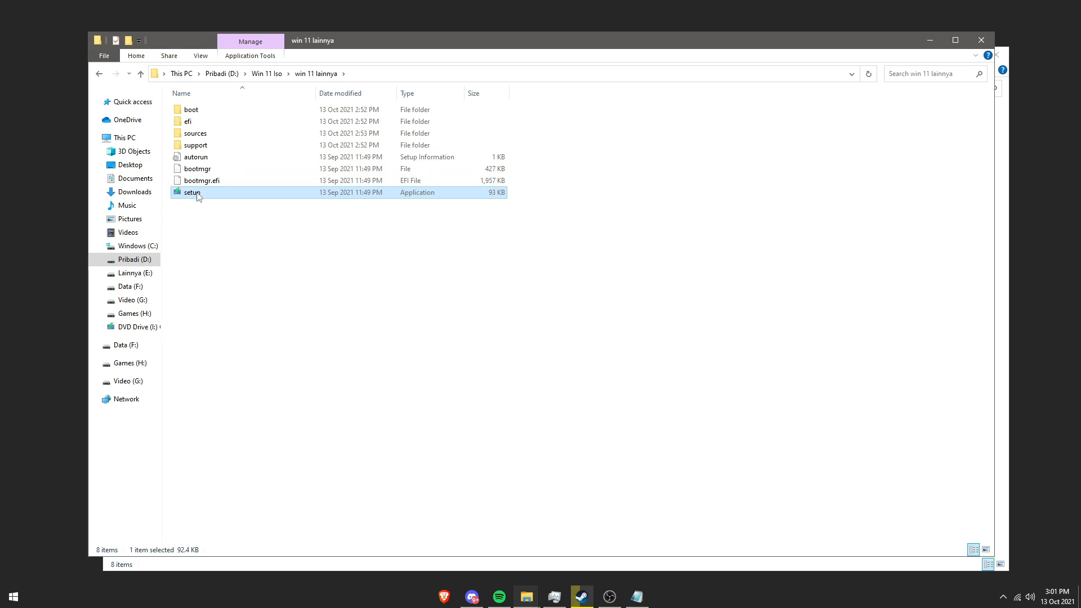
pyautogui.rightClick(198, 194)
pyautogui.click(208, 201)
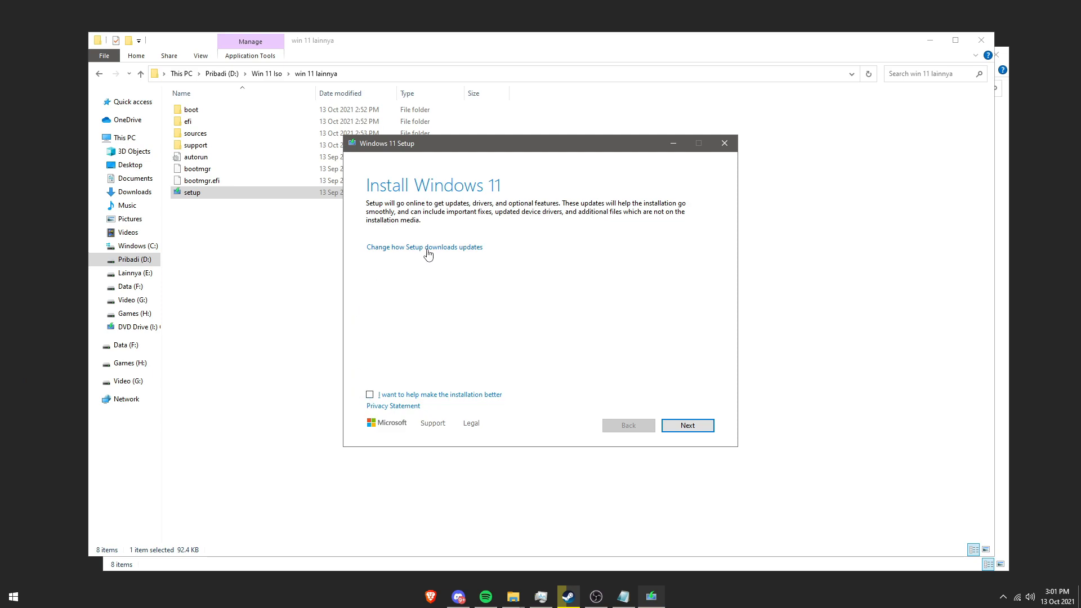
# - Set the update download option to Not right now and accept the license terms
pyautogui.click(426, 251)
pyautogui.click(371, 272)
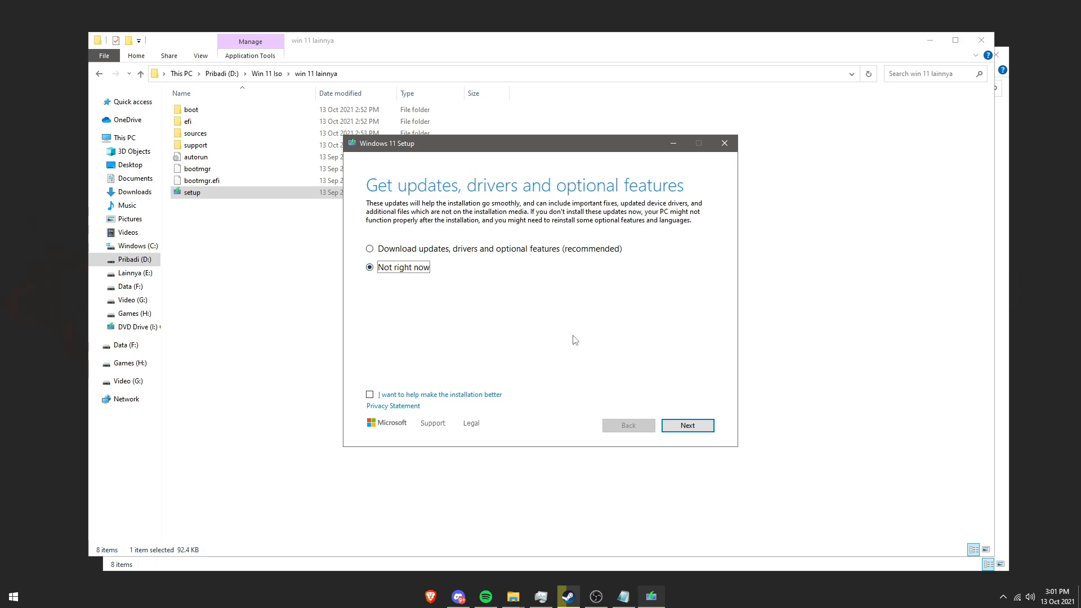
pyautogui.click(687, 425)
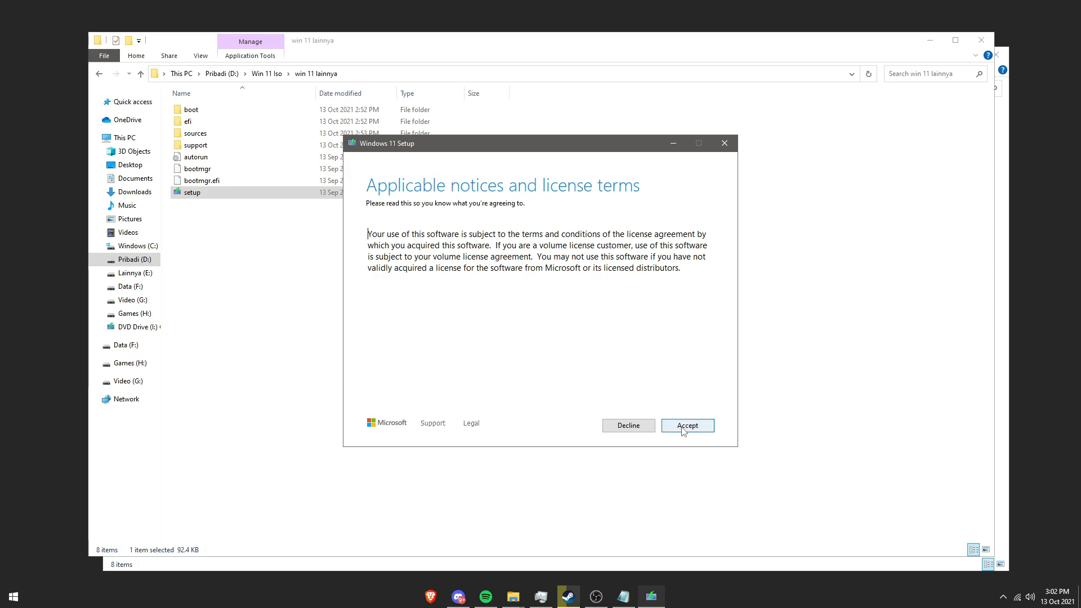
pyautogui.click(682, 427)
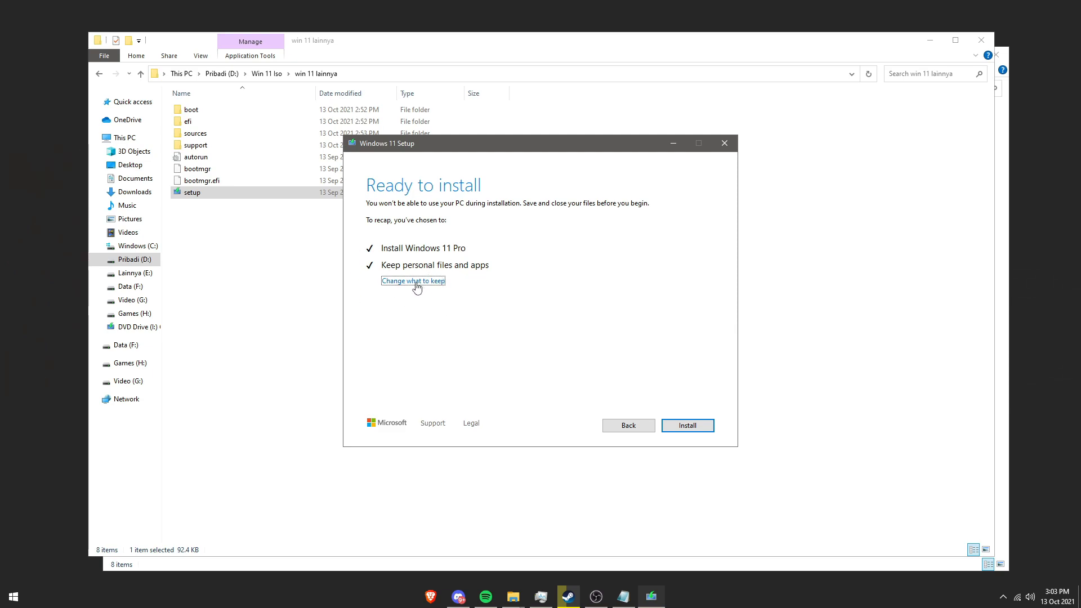
# - Go through the options for what to keep, choose Keep personal files and apps, and proceed with the installation
pyautogui.click(416, 281)
pyautogui.click(408, 294)
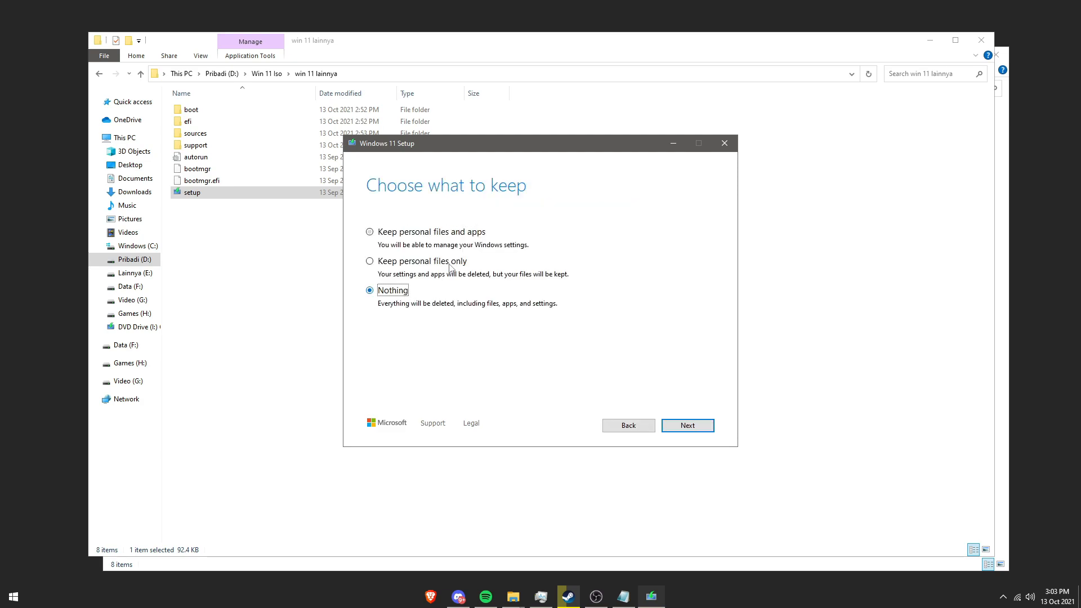
pyautogui.click(454, 264)
pyautogui.click(463, 239)
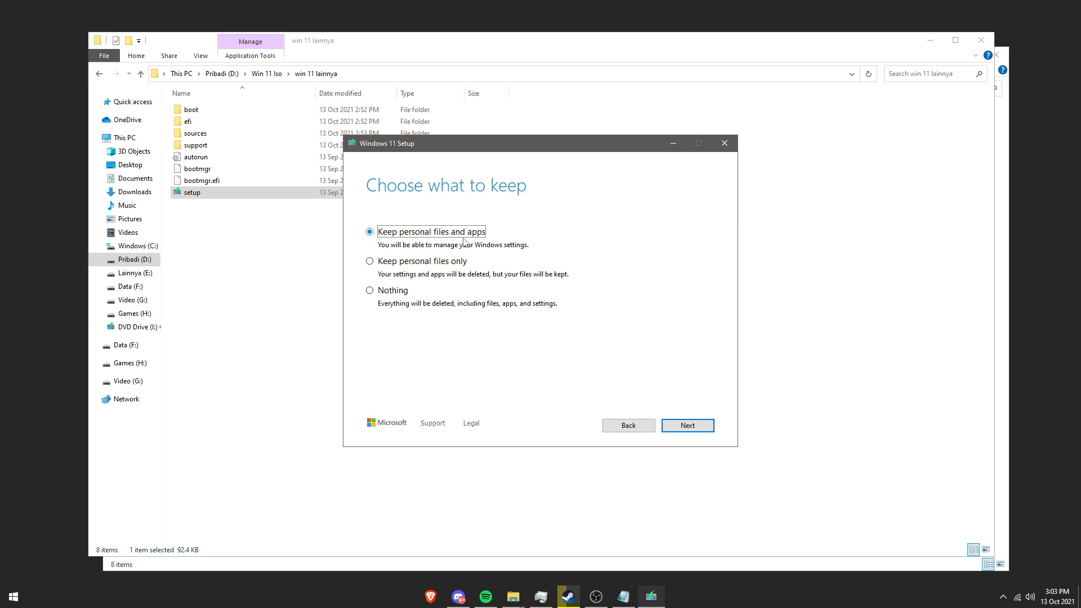
pyautogui.click(397, 293)
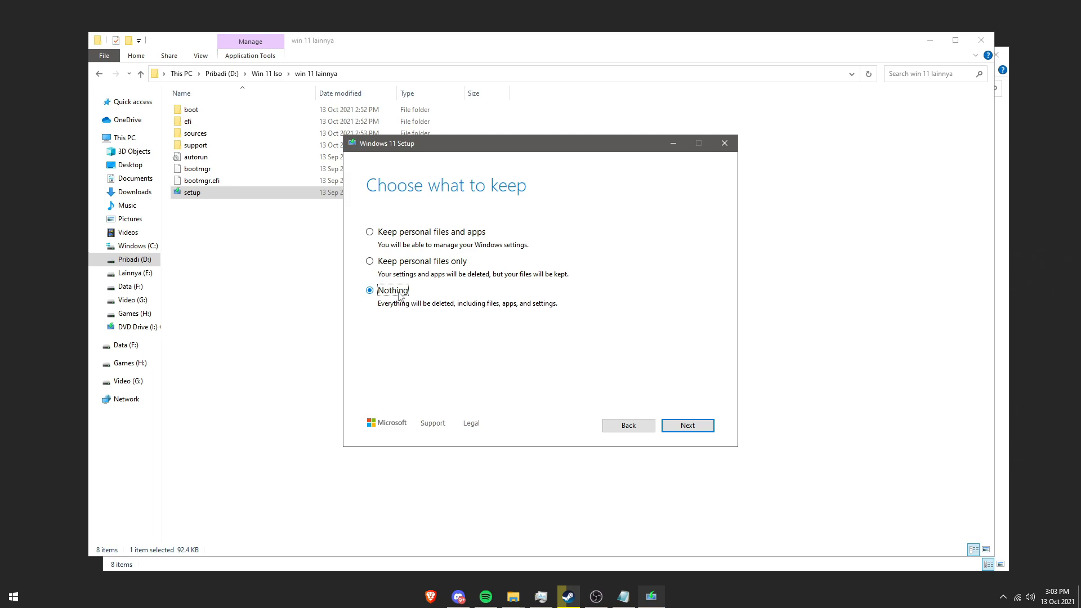
pyautogui.click(452, 237)
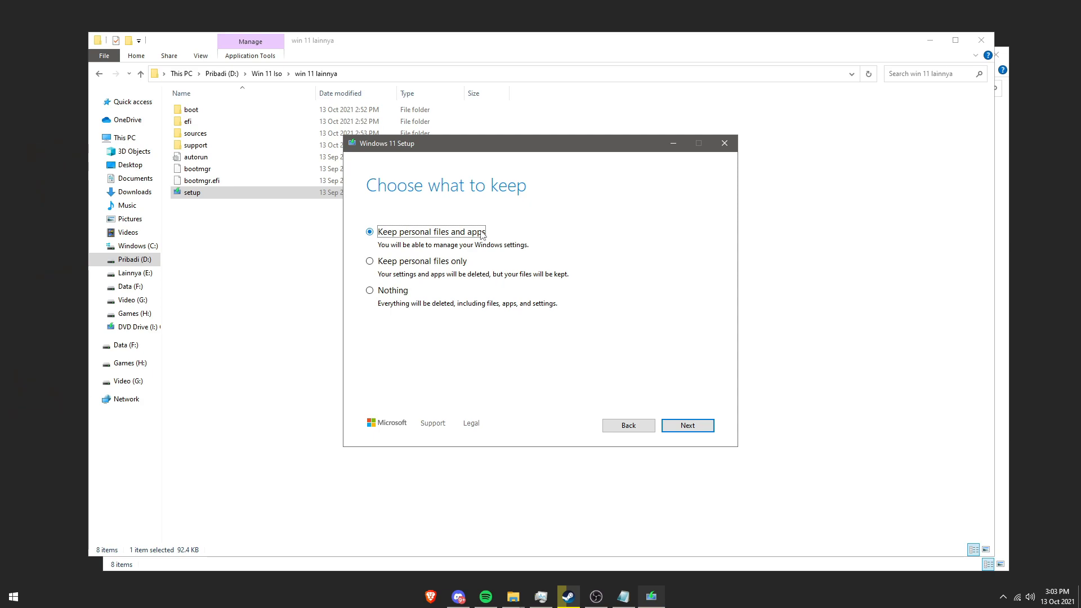
pyautogui.click(686, 430)
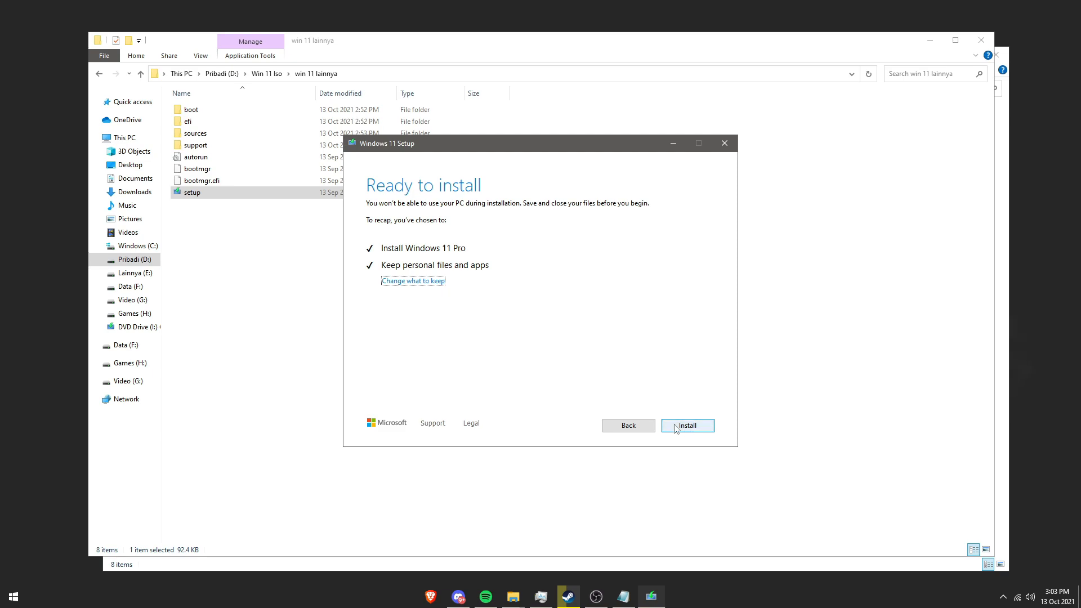
pyautogui.click(696, 430)
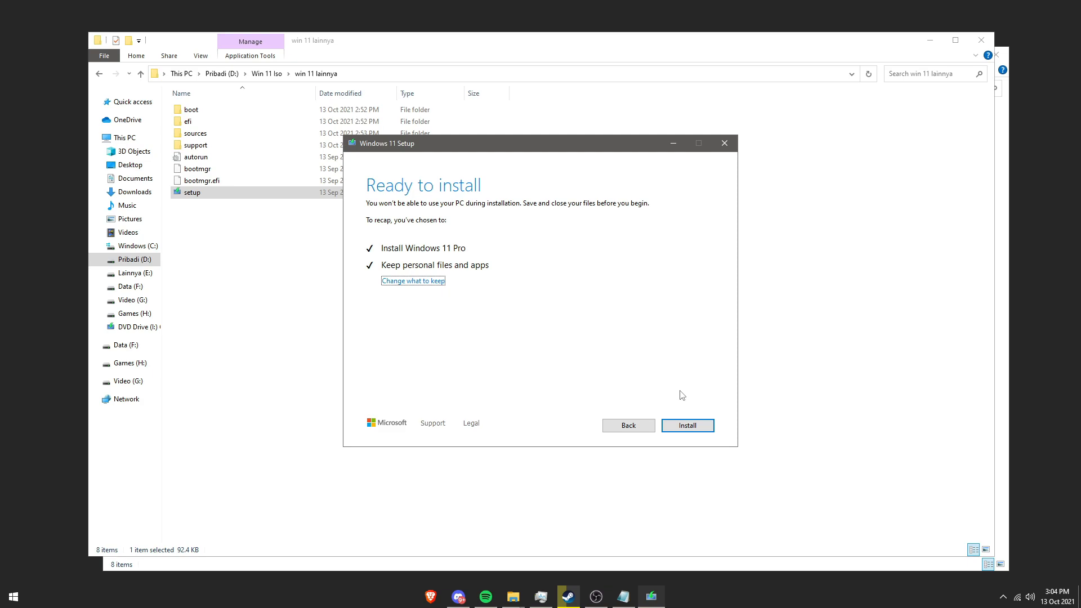
# - Cancel Windows 11 Setup and close both File Explorer windows
pyautogui.click(724, 143)
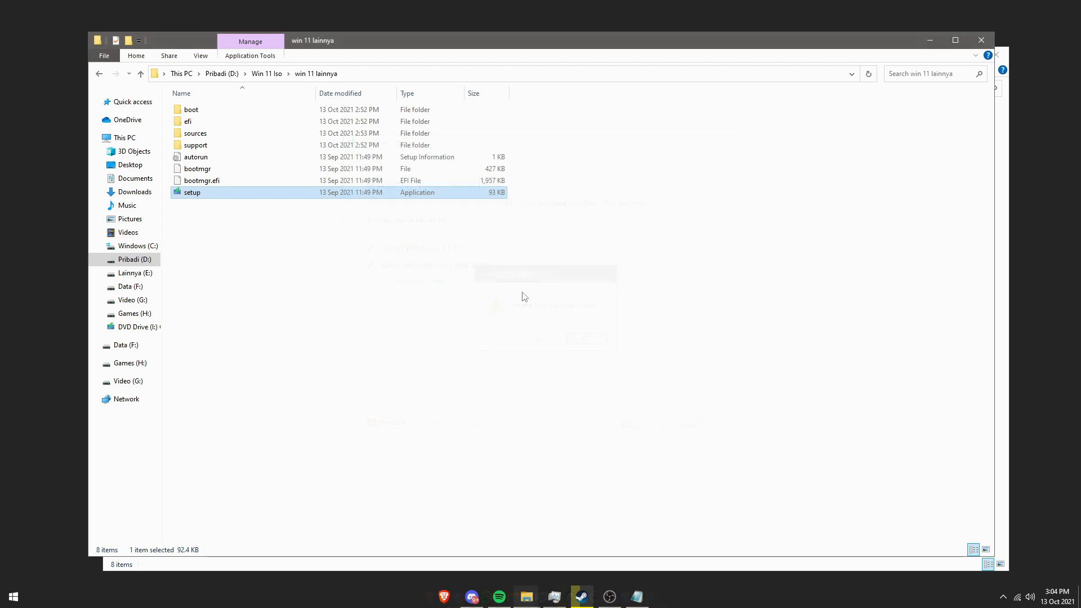
pyautogui.click(1005, 51)
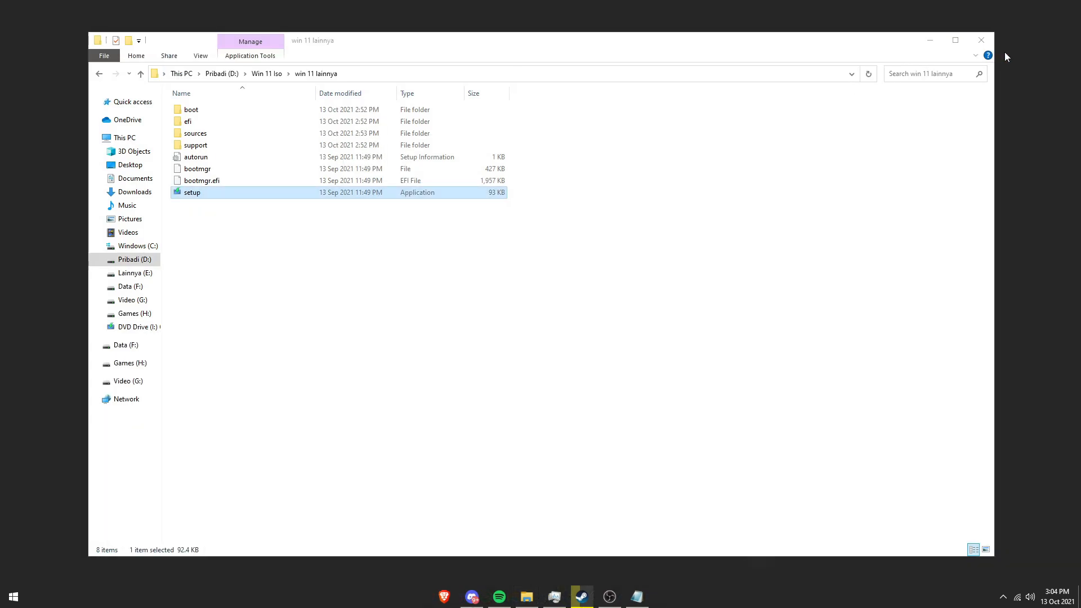
pyautogui.click(980, 41)
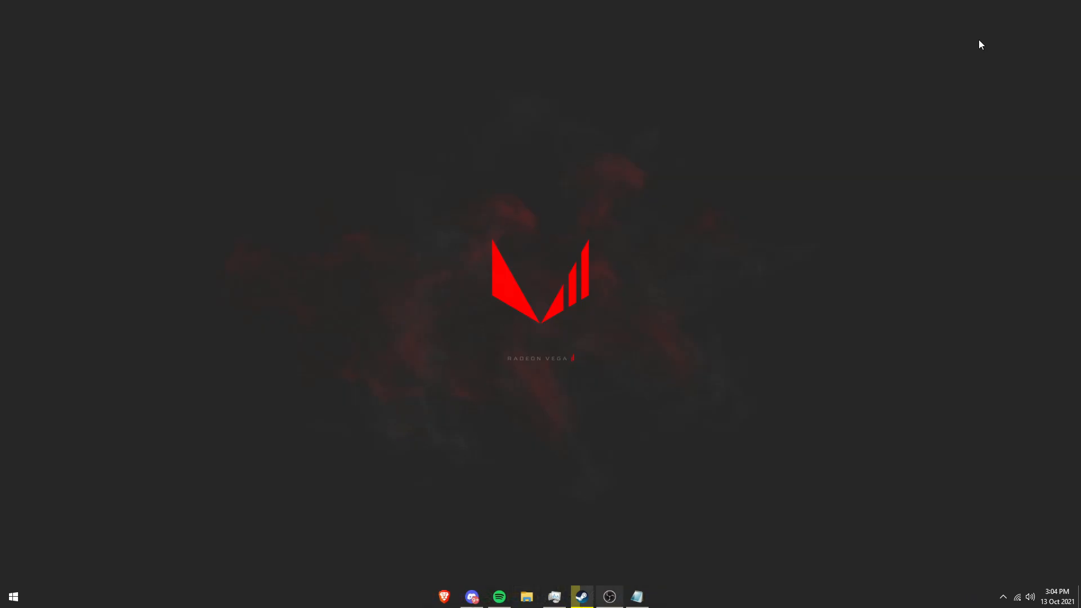